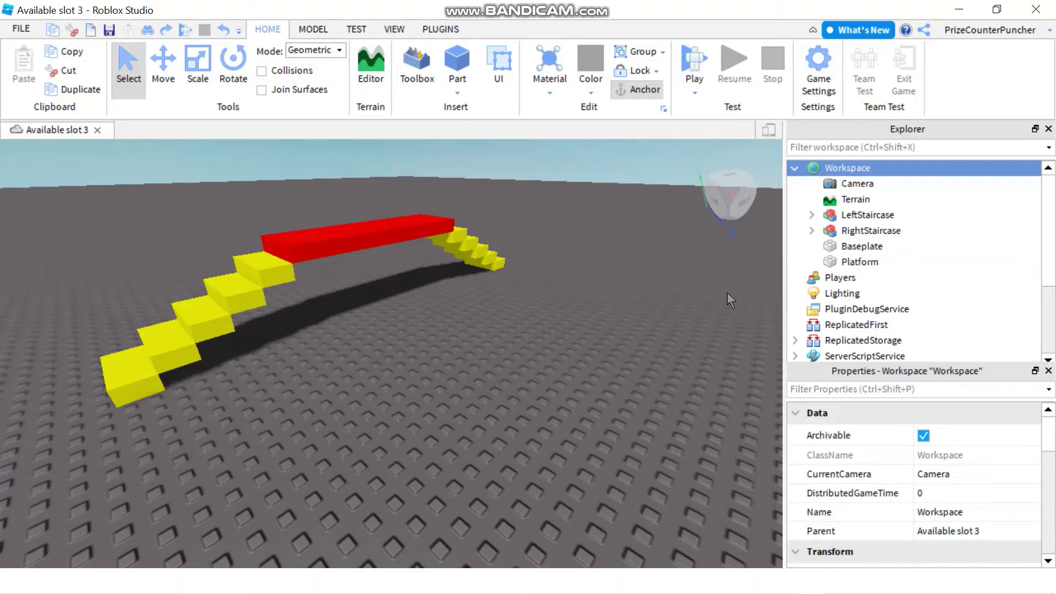
# Review the Save to Roblox asset settings for the Platform part, including the Allow Copying option, and close them without submitting
pyautogui.click(854, 260)
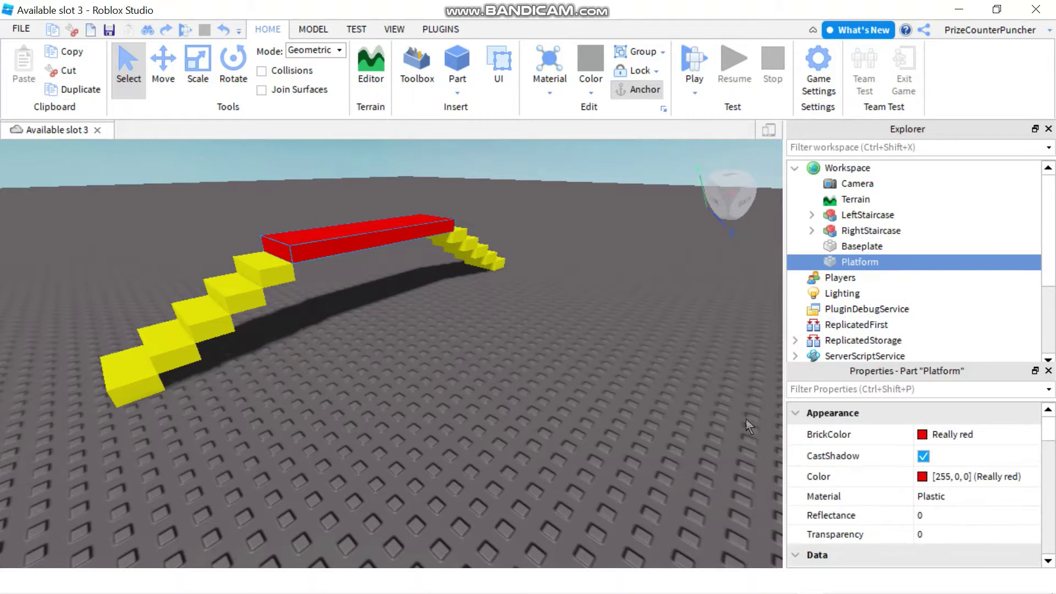
pyautogui.rightClick(869, 259)
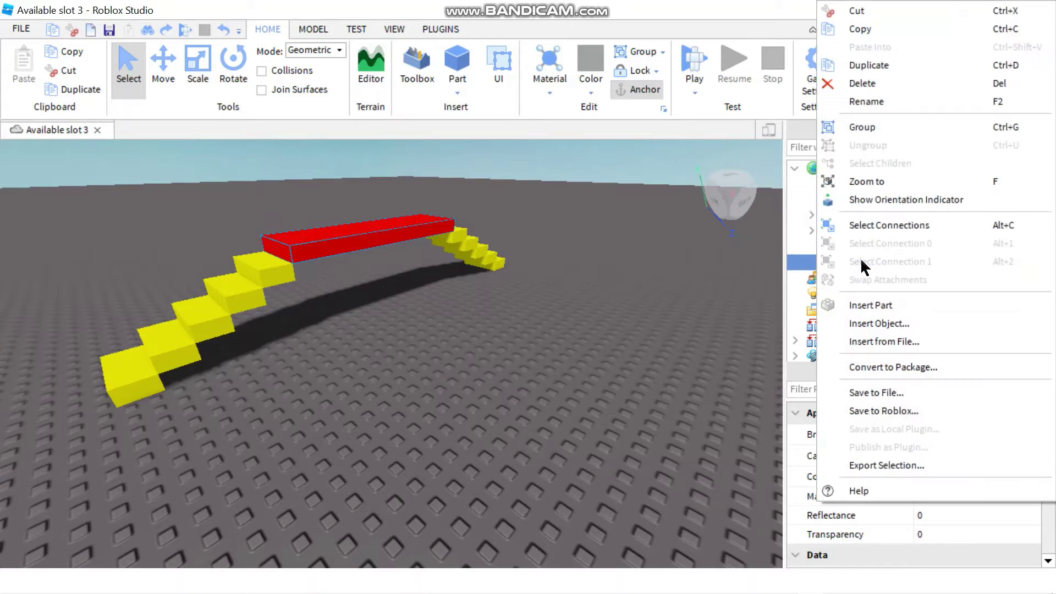
pyautogui.click(897, 410)
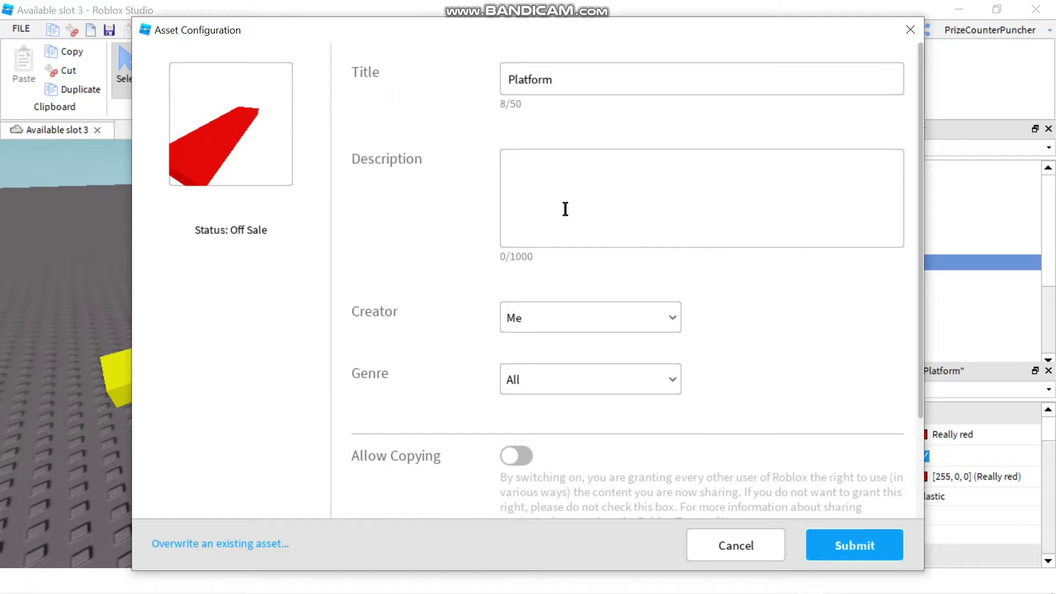
pyautogui.click(524, 457)
pyautogui.click(517, 457)
pyautogui.press('Escape')
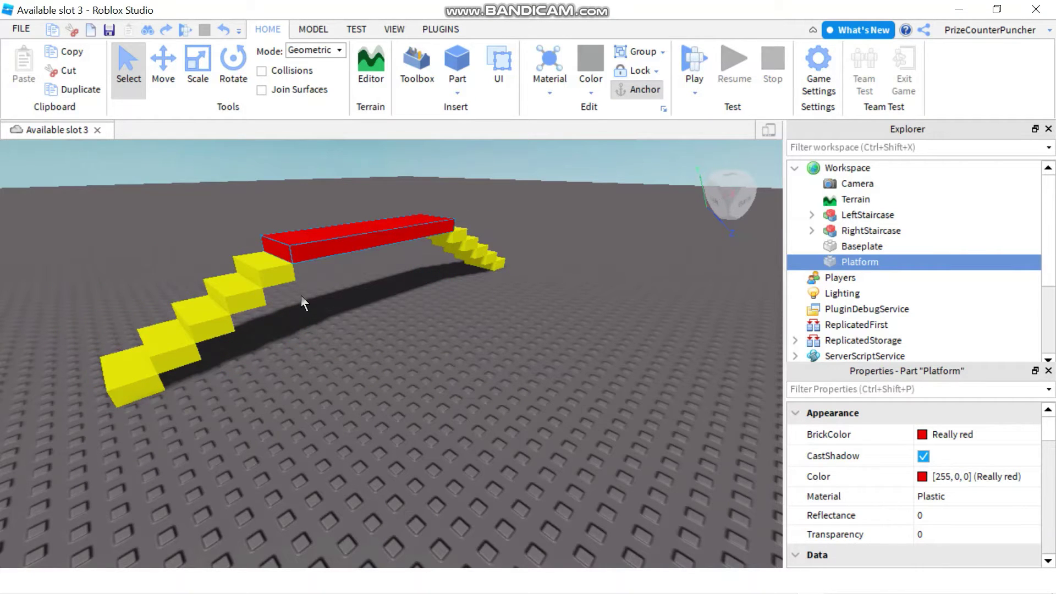
# Open the Save to Roblox settings for LeftStaircase, RightStaircase and Platform selected together
pyautogui.click(872, 214)
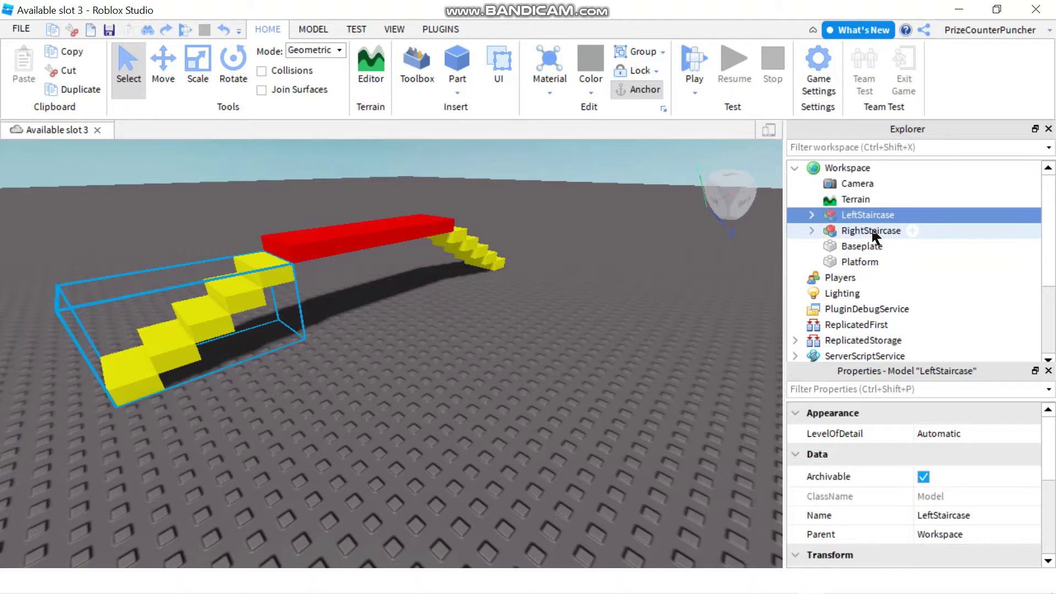
pyautogui.keyDown('ctrl'); pyautogui.click(874, 231); pyautogui.keyUp('ctrl')
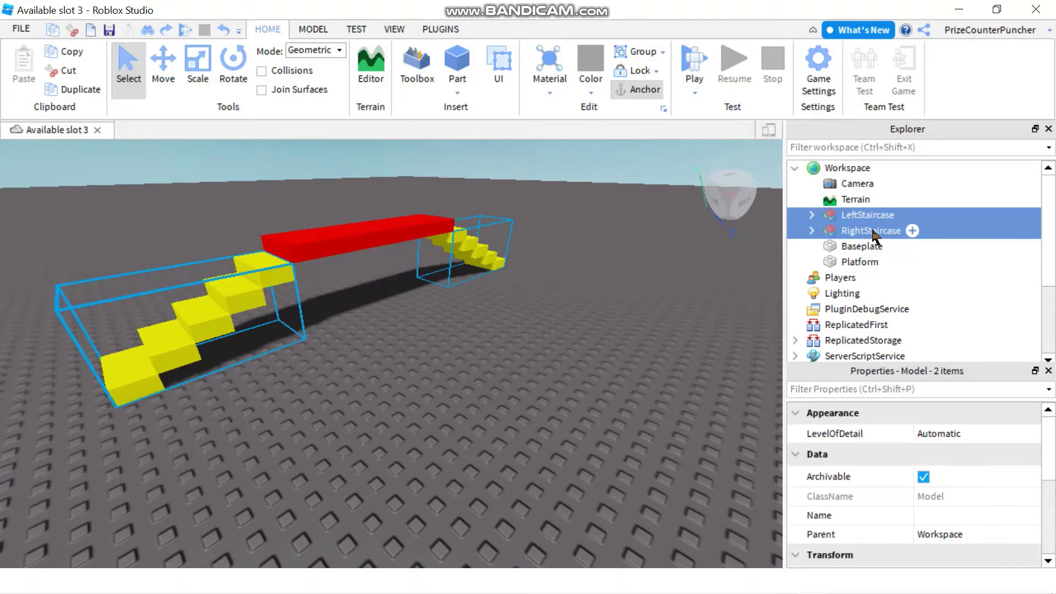
pyautogui.keyDown('ctrl'); pyautogui.click(865, 262); pyautogui.keyUp('ctrl')
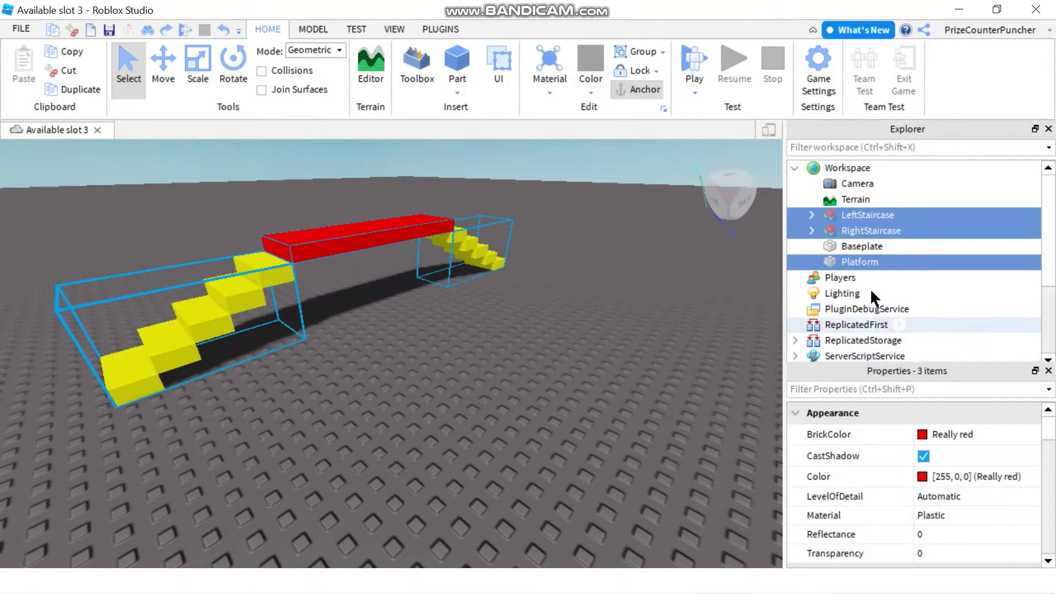
pyautogui.rightClick(869, 216)
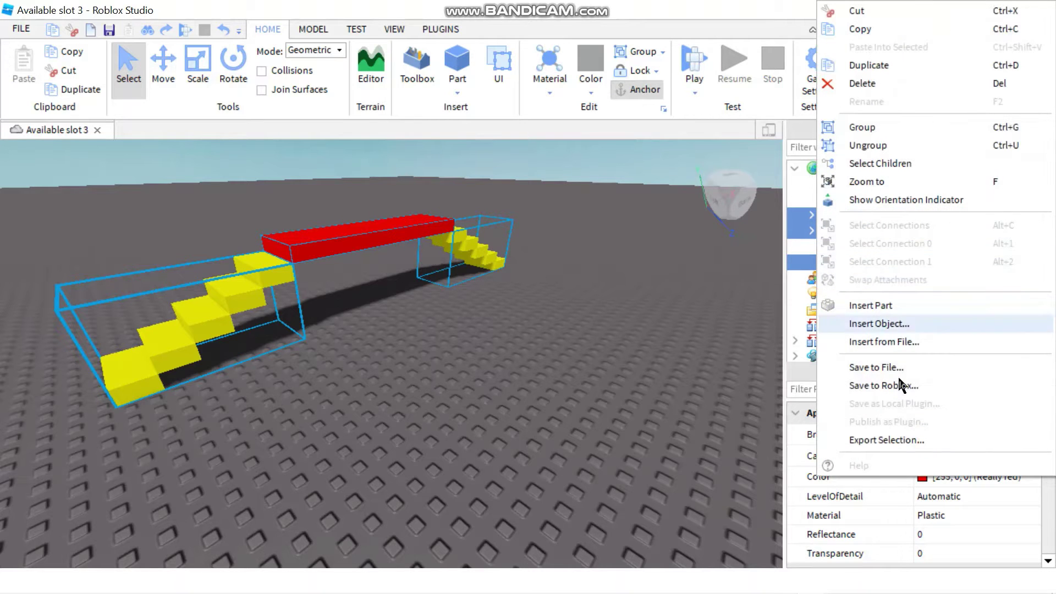
pyautogui.click(883, 385)
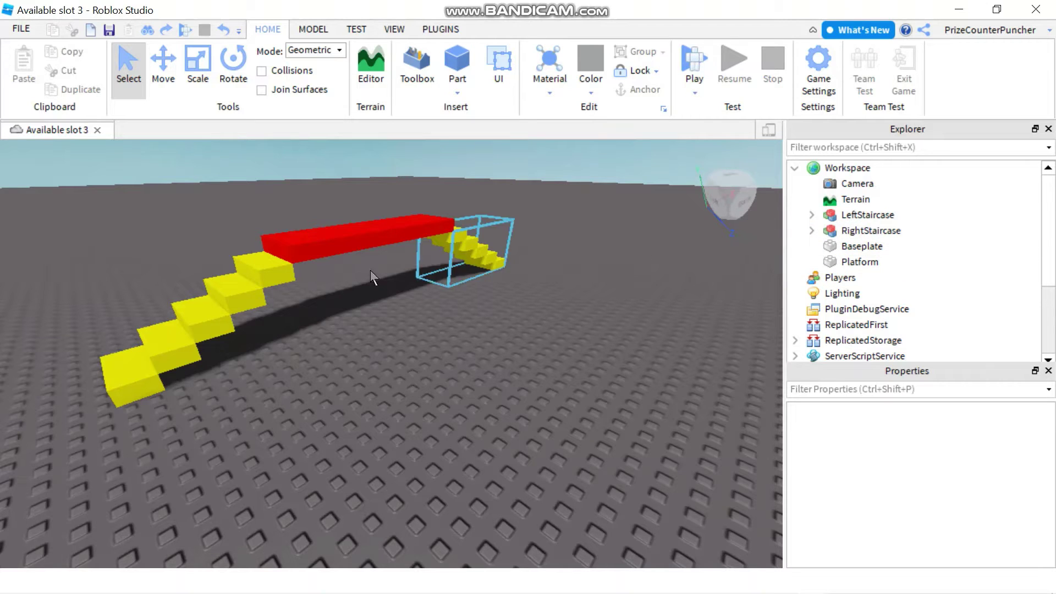
# Group LeftStaircase, RightStaircase and Platform into a single model in Workspace
pyautogui.click(866, 214)
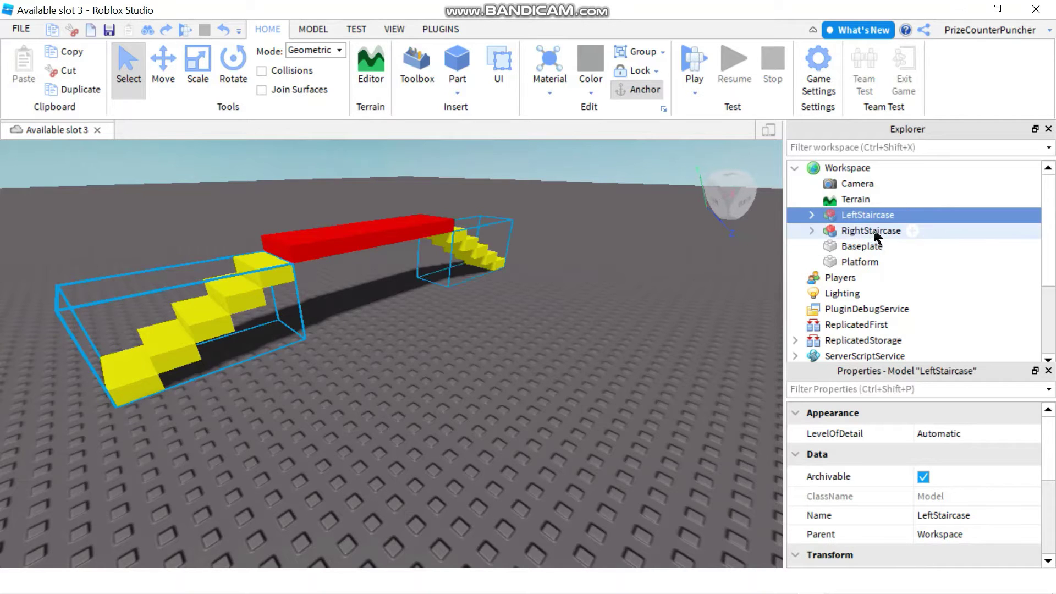
pyautogui.keyDown('ctrl'); pyautogui.click(872, 230); pyautogui.keyUp('ctrl')
pyautogui.keyDown('ctrl'); pyautogui.click(863, 262); pyautogui.keyUp('ctrl')
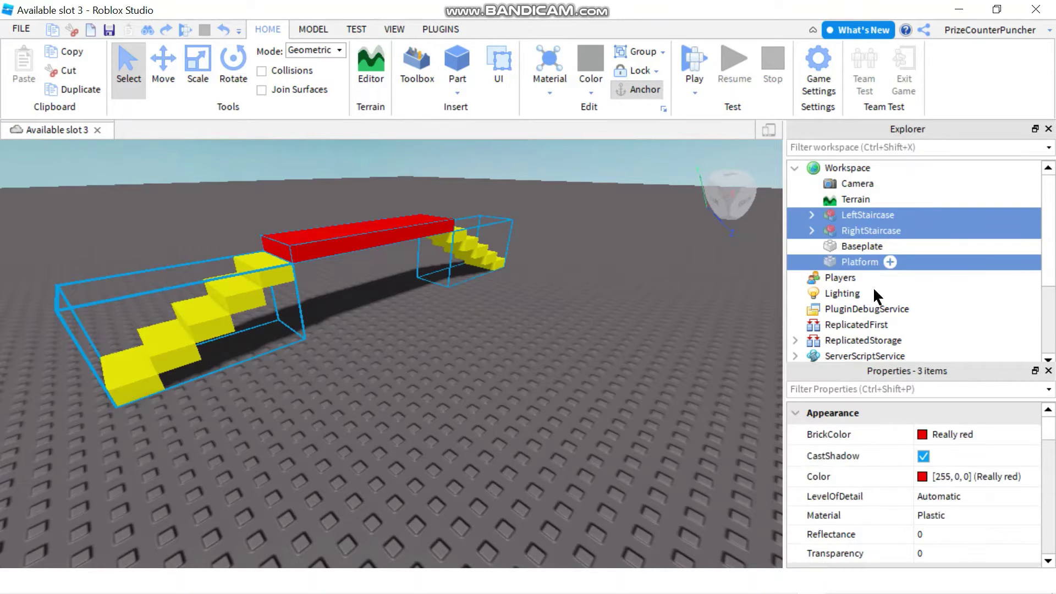
pyautogui.rightClick(865, 231)
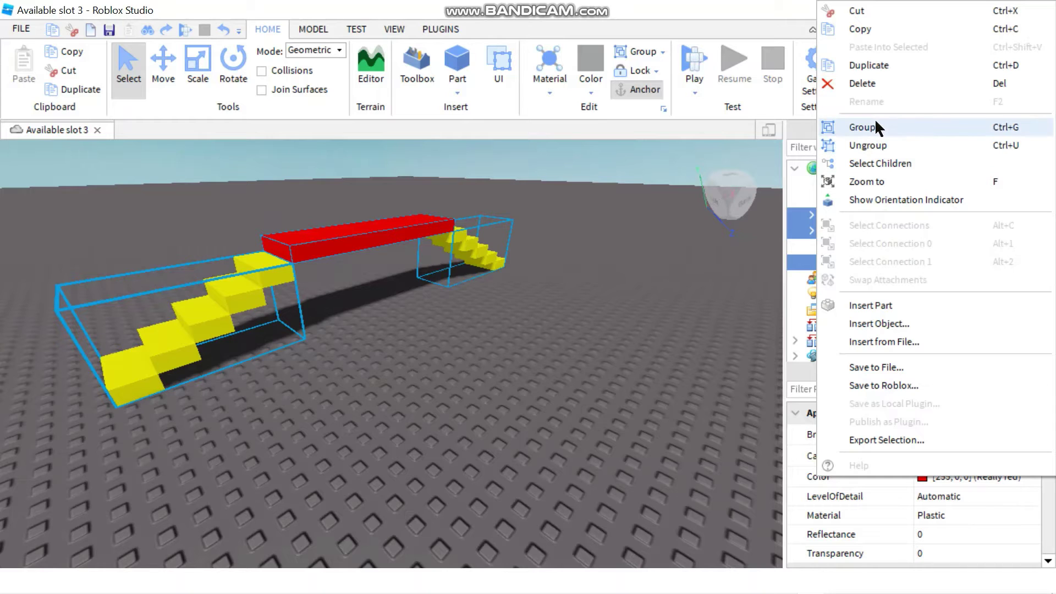
pyautogui.click(876, 124)
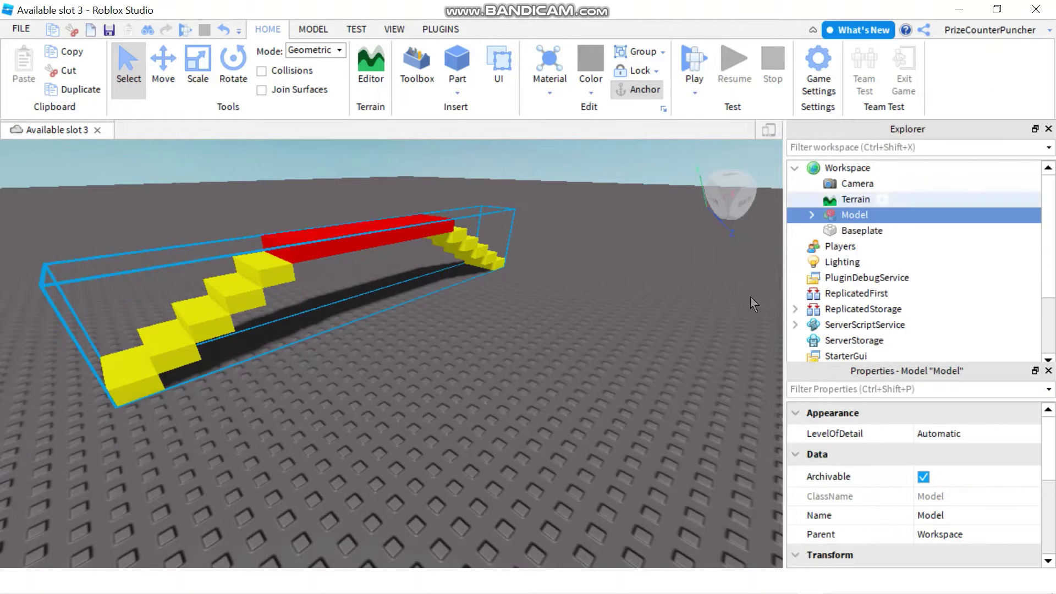
# Rename the new group in Workspace to PlatformSet and open its Save to Roblox settings
pyautogui.doubleClick(854, 219)
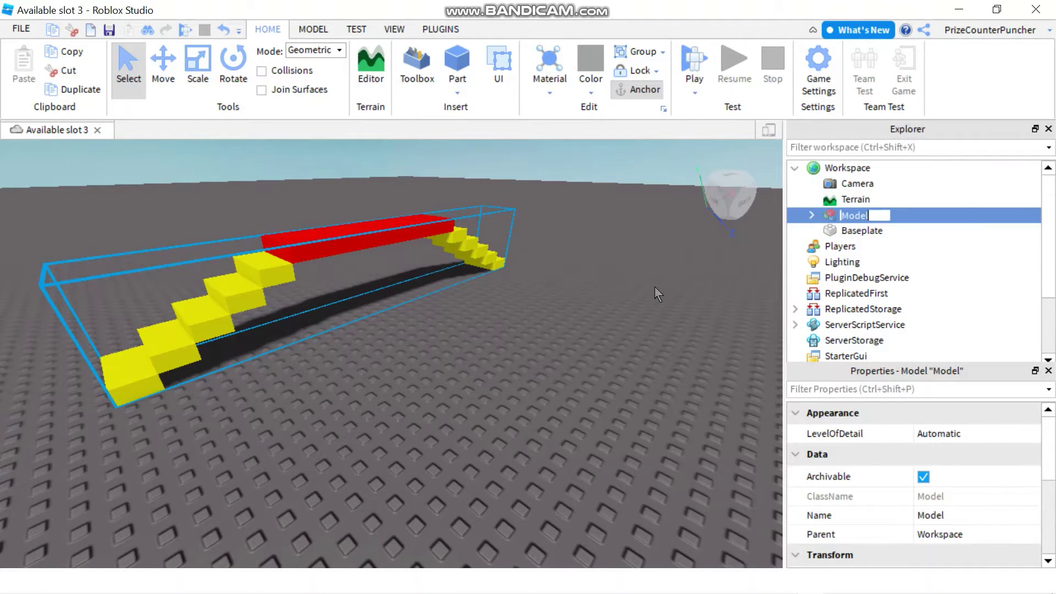
pyautogui.write('PlatformSet')
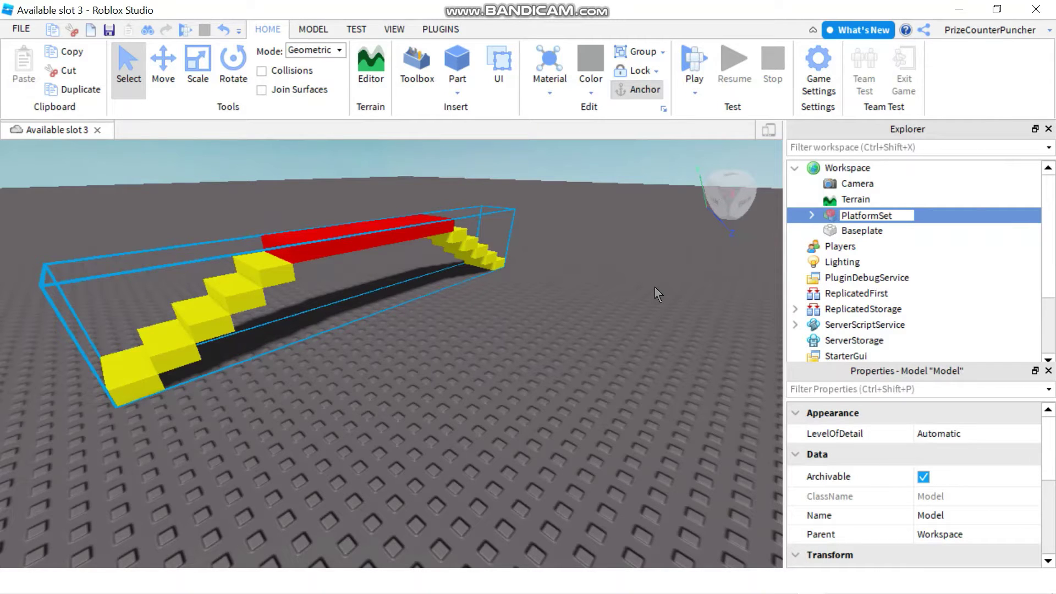
pyautogui.press('Return')
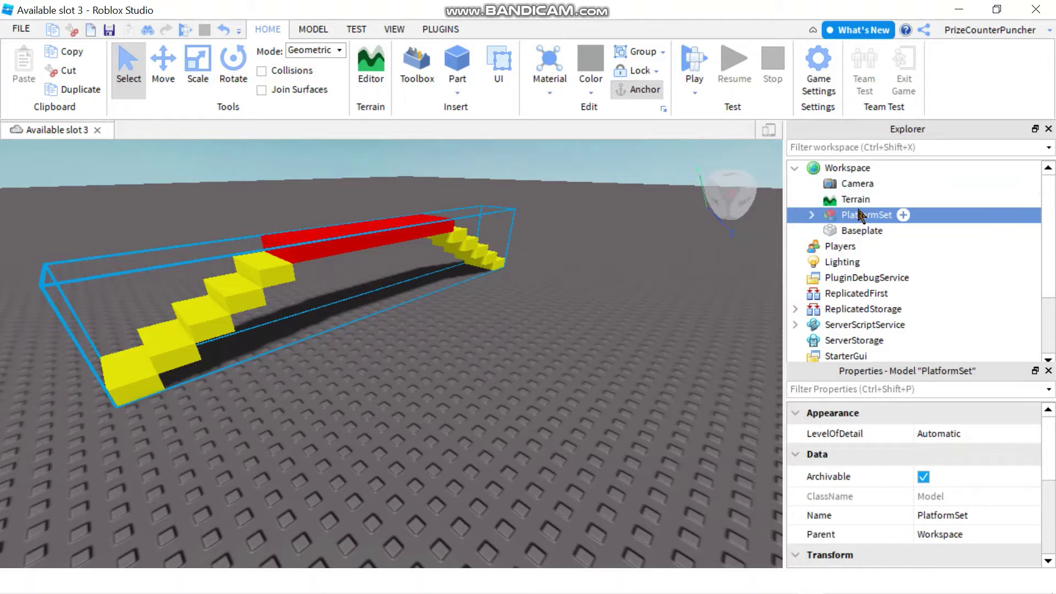
pyautogui.rightClick(861, 215)
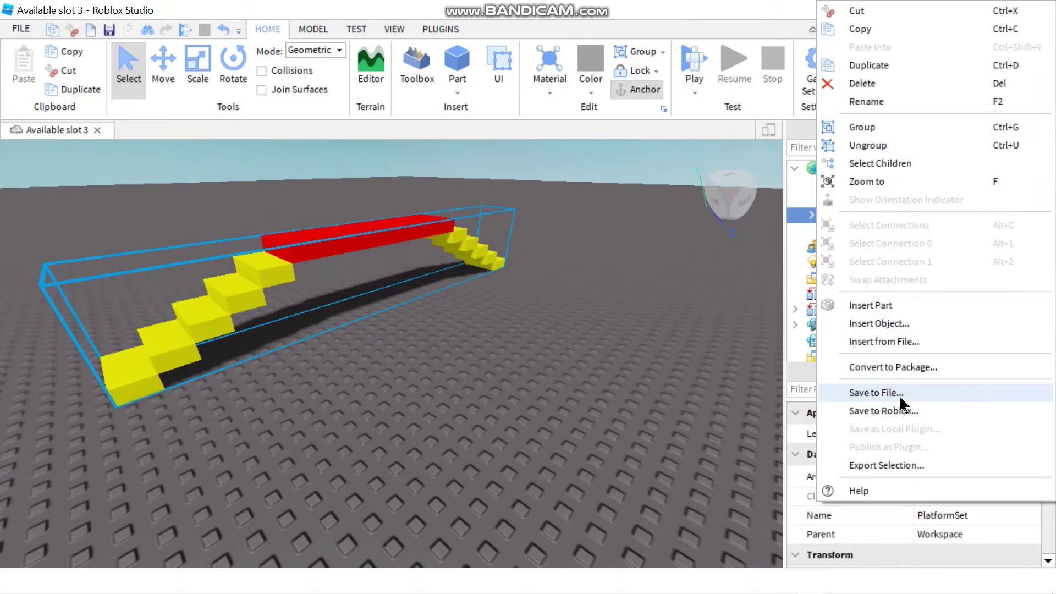
pyautogui.click(883, 411)
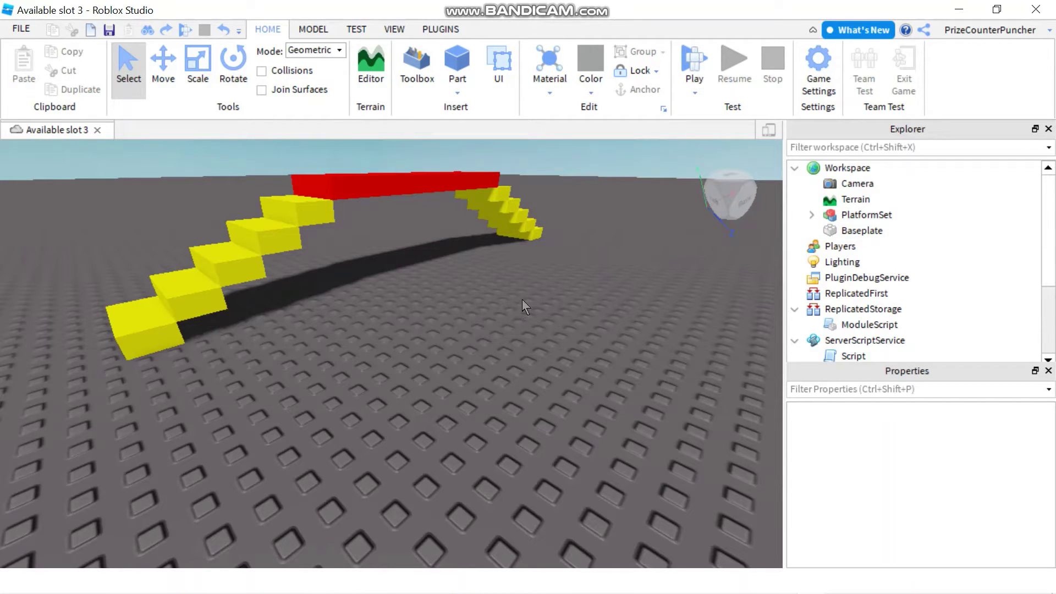
pyautogui.click(851, 325)
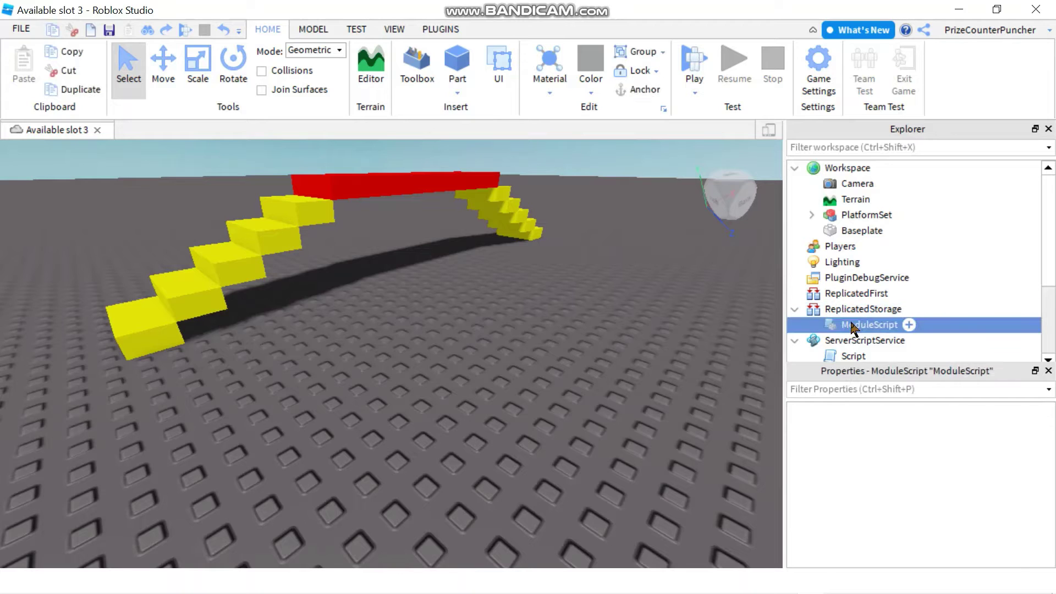
pyautogui.click(859, 358)
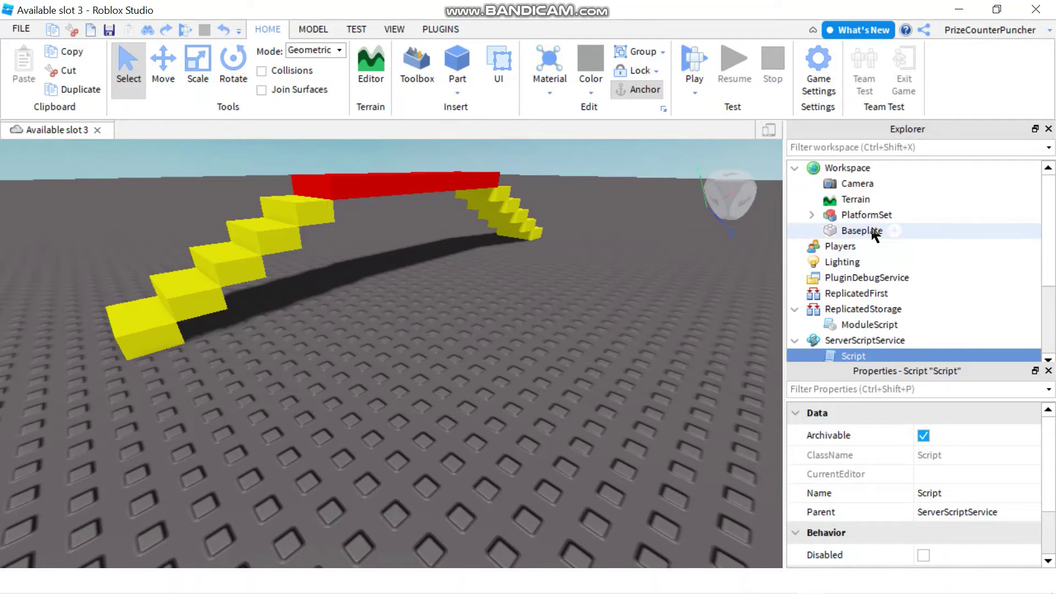
# Rename the PlatformSet model in Workspace to UngroupInWorkspace
pyautogui.click(867, 215)
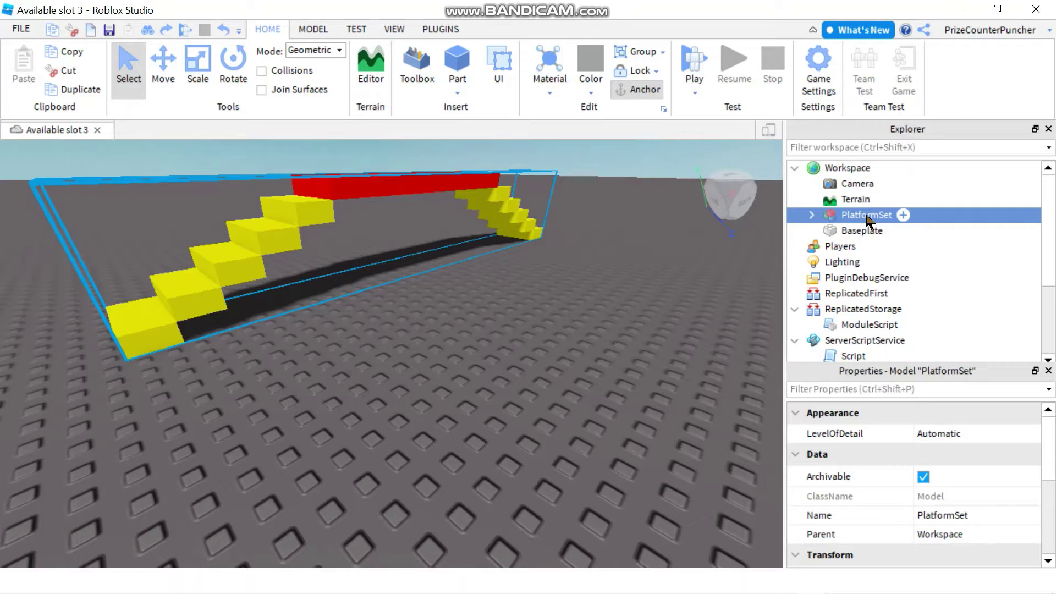
pyautogui.click(867, 217)
pyautogui.write('UngroupInWorkspace')
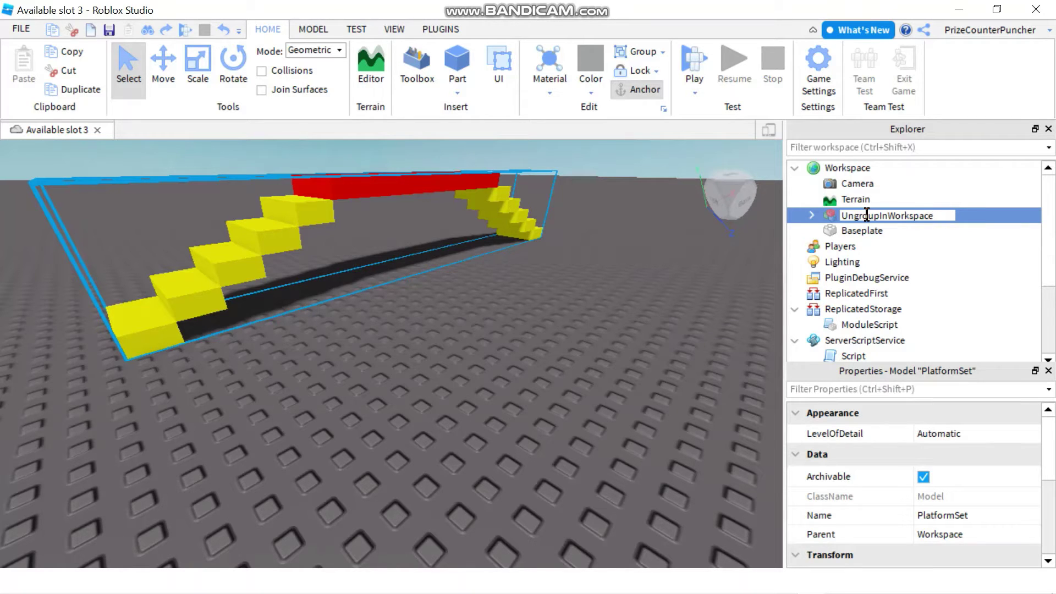
pyautogui.press('Return')
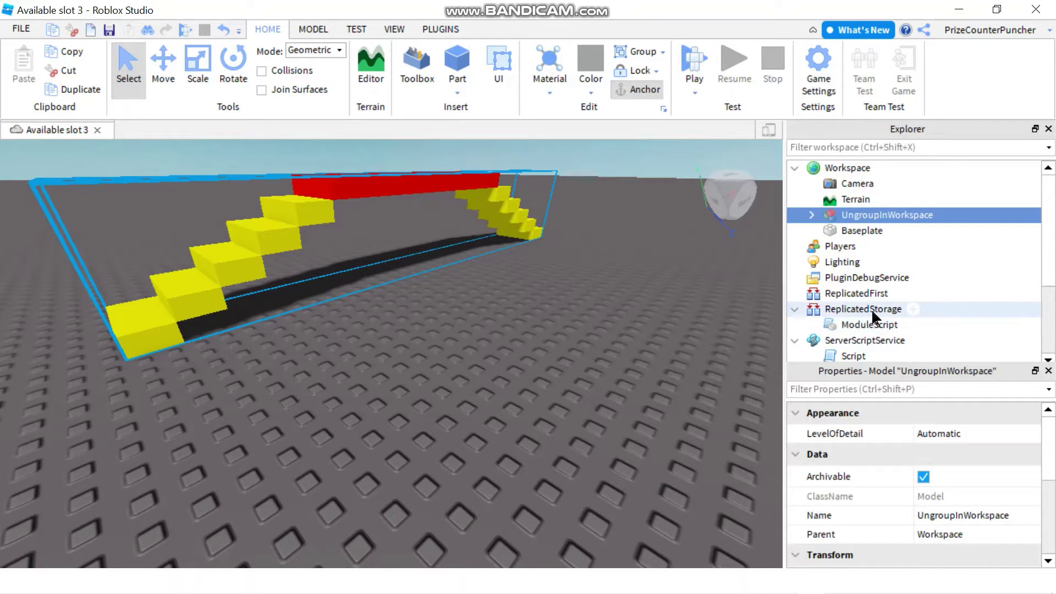
# Group the ModuleScript in ReplicatedStorage into a model and name it UngroupInReplicatedStorage
pyautogui.rightClick(870, 325)
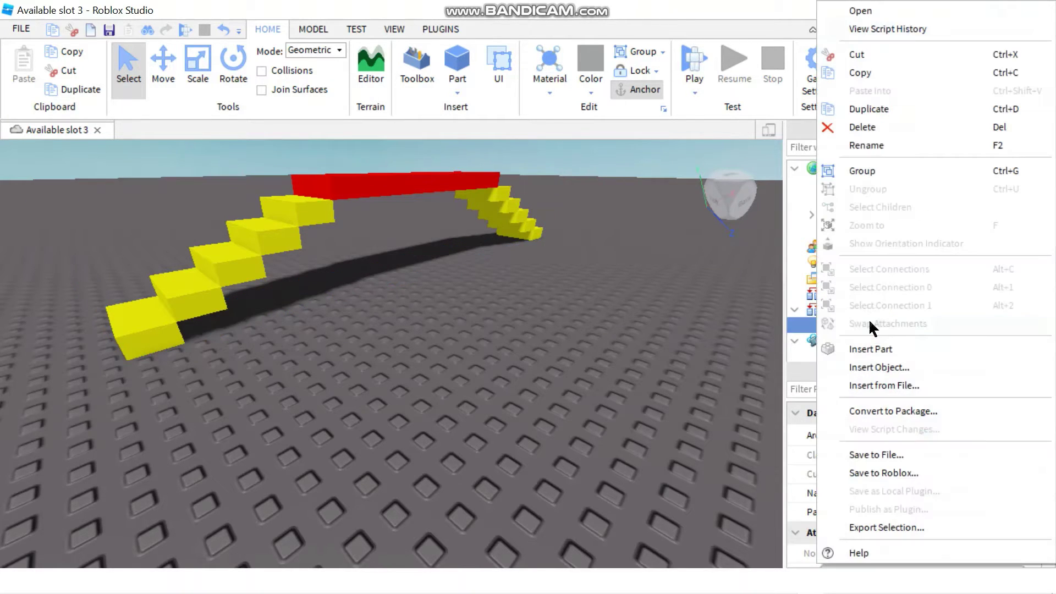
pyautogui.click(869, 173)
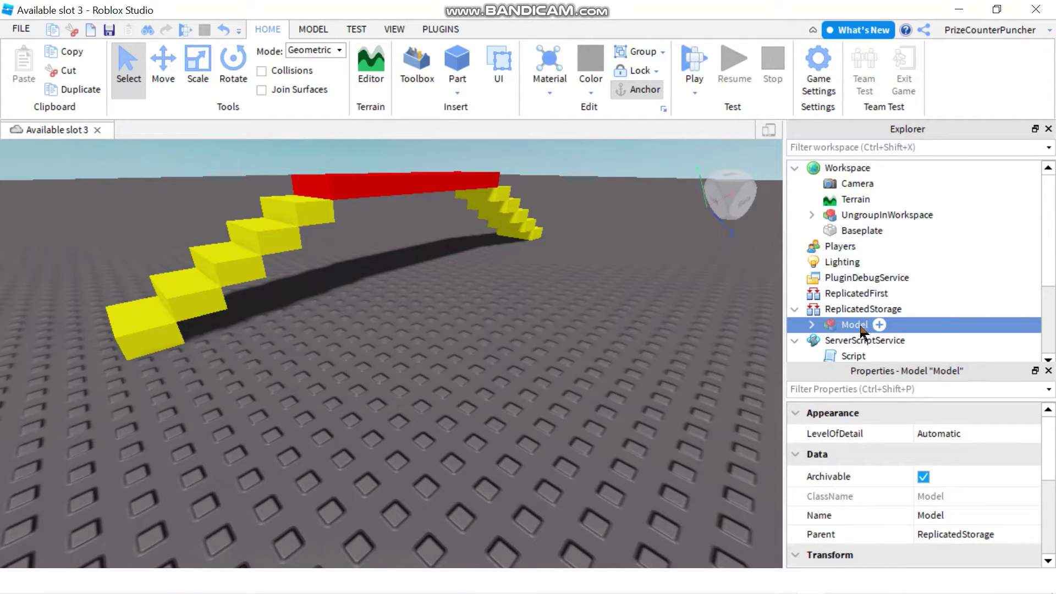
pyautogui.doubleClick(856, 325)
pyautogui.write('Un')
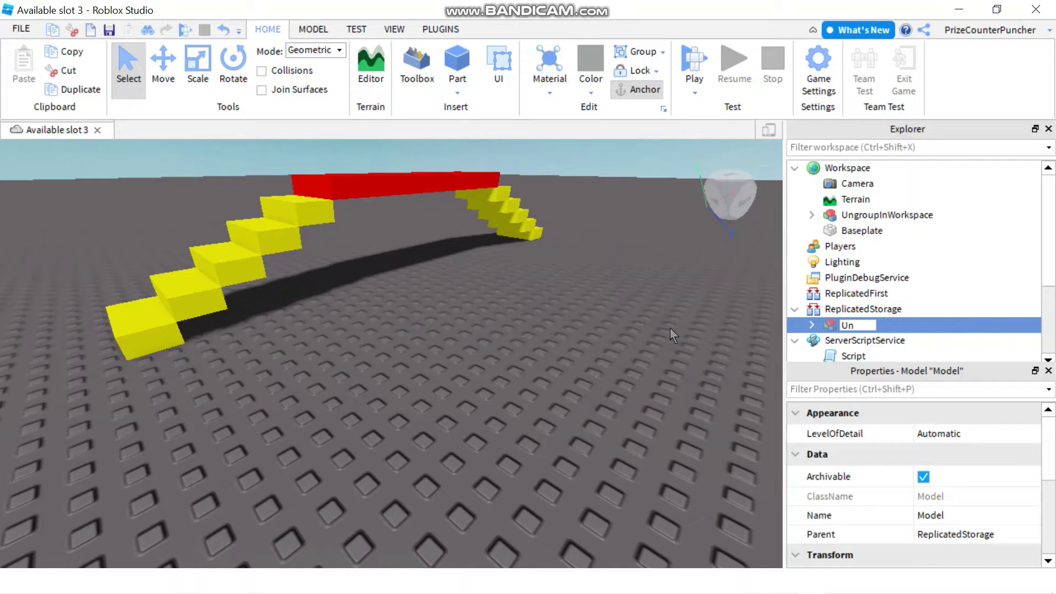
pyautogui.write('groupInReplica')
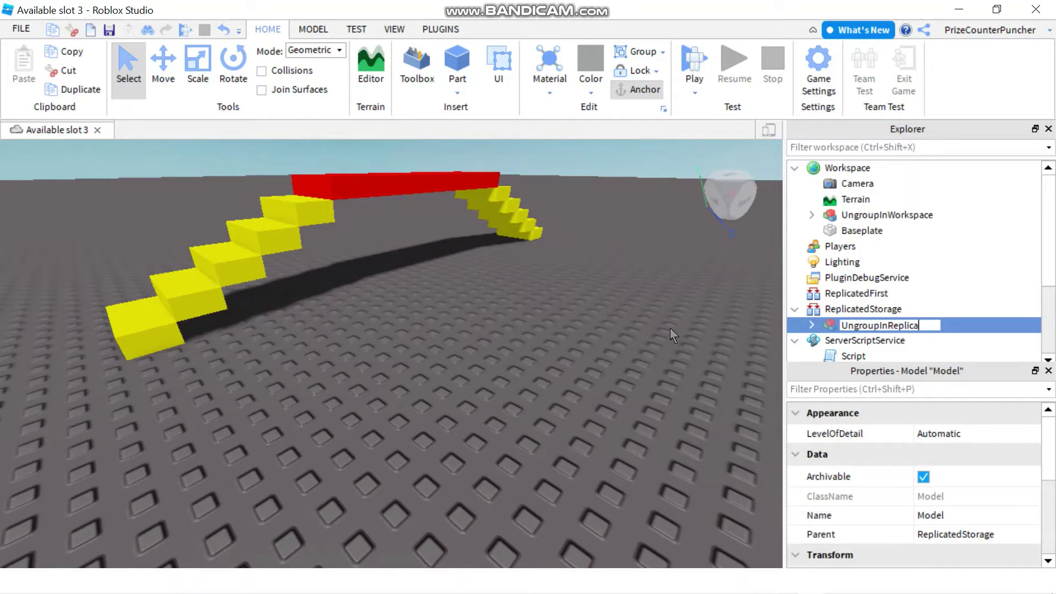
pyautogui.write('tedStorage')
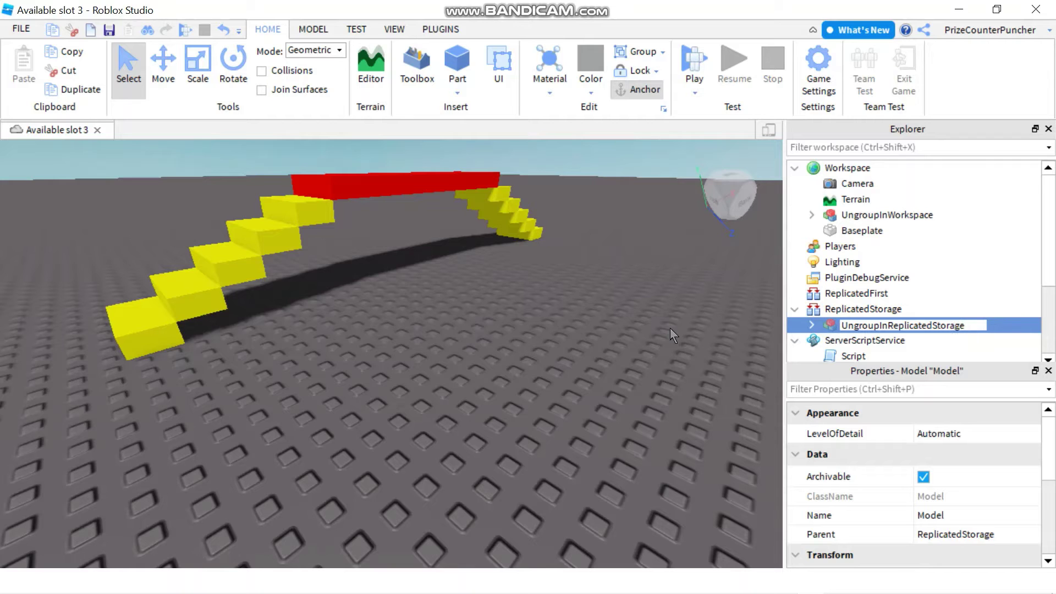
pyautogui.press('Return')
# Group the Script in ServerScriptService into a model and name it UngroupInServerScriptService
pyautogui.scroll(-2, 880, 223)
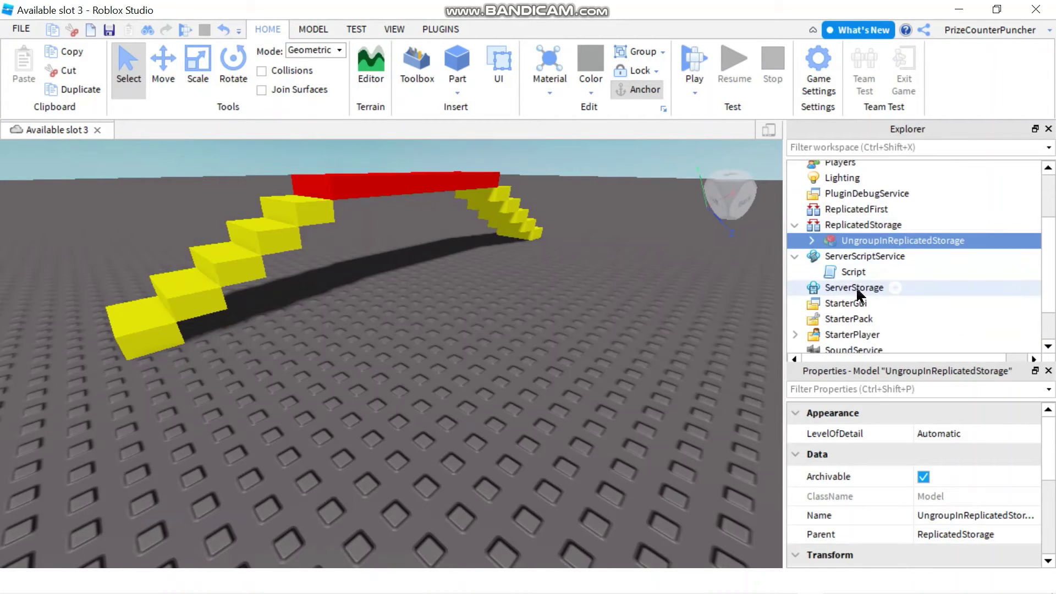
pyautogui.rightClick(855, 270)
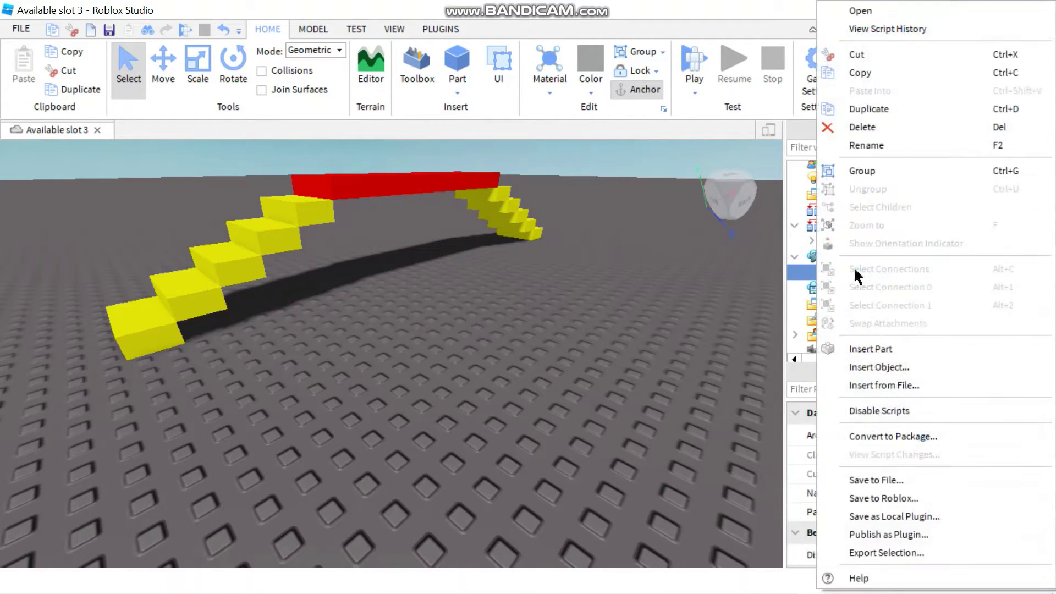
pyautogui.click(861, 174)
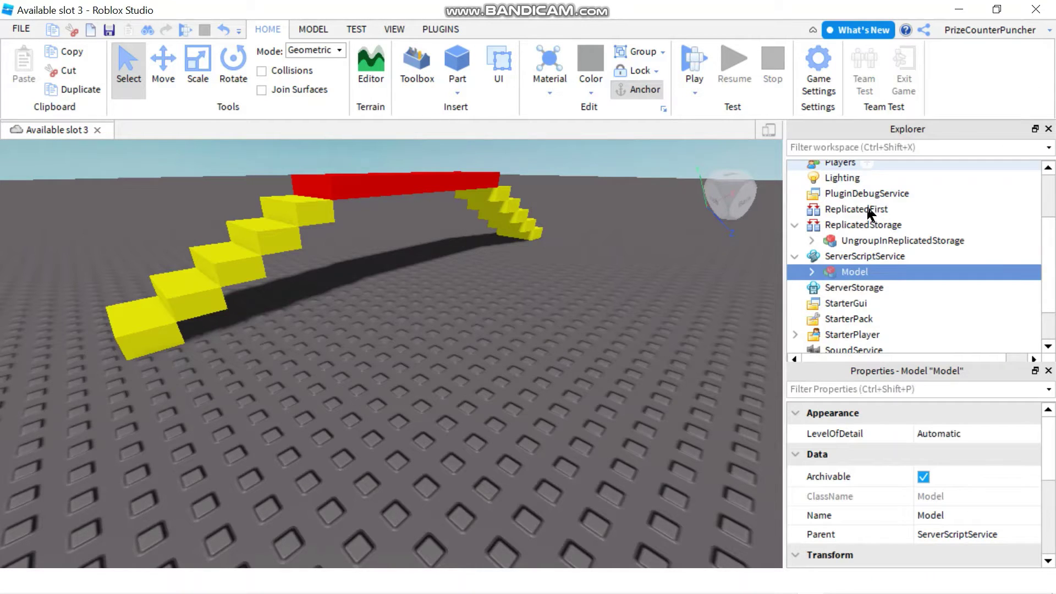
pyautogui.click(859, 272)
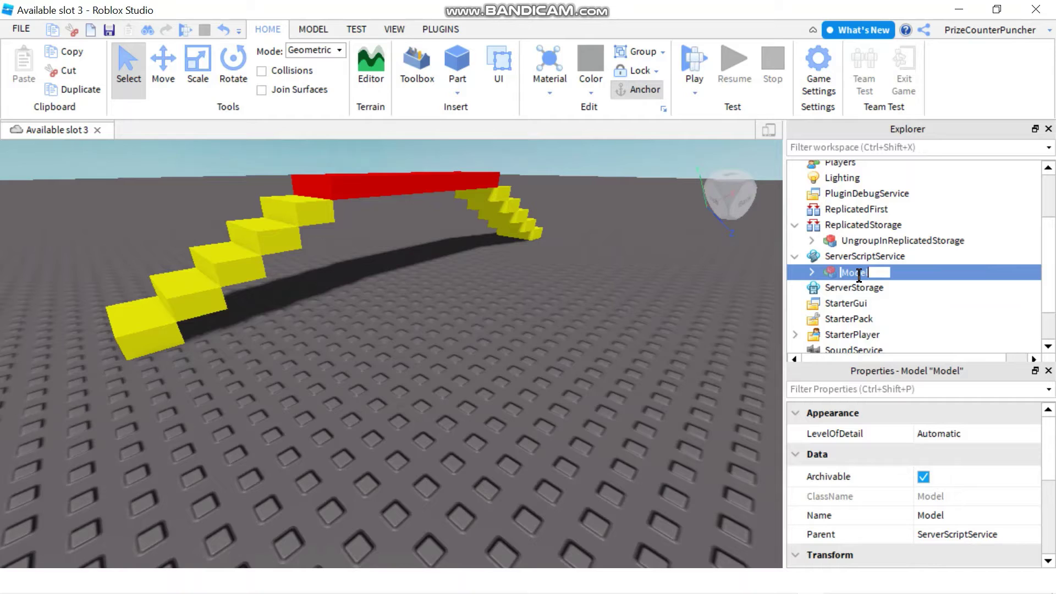
pyautogui.write('UngroupInServe')
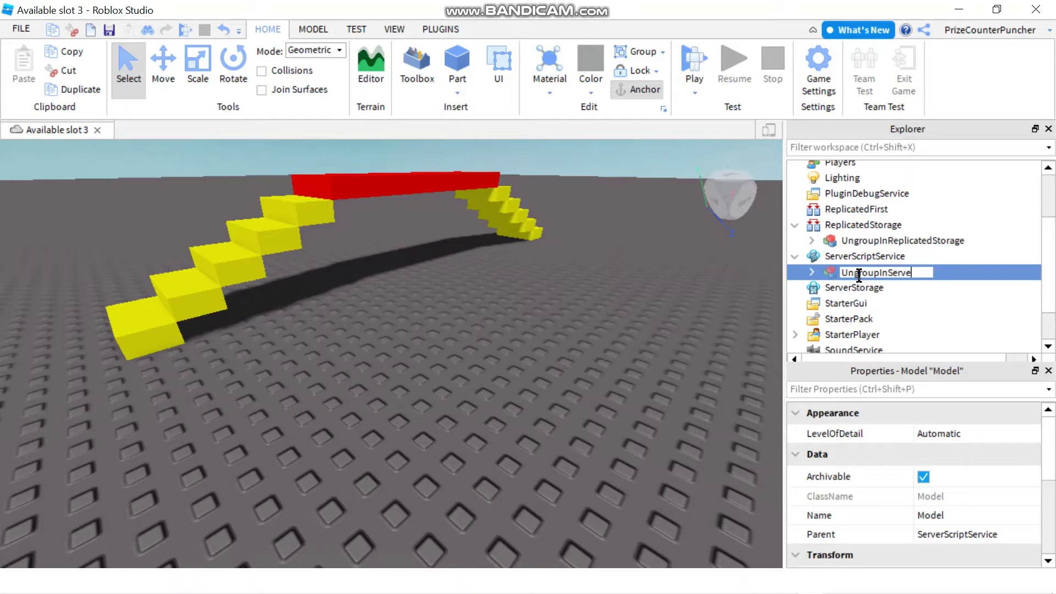
pyautogui.write('rScriptSer')
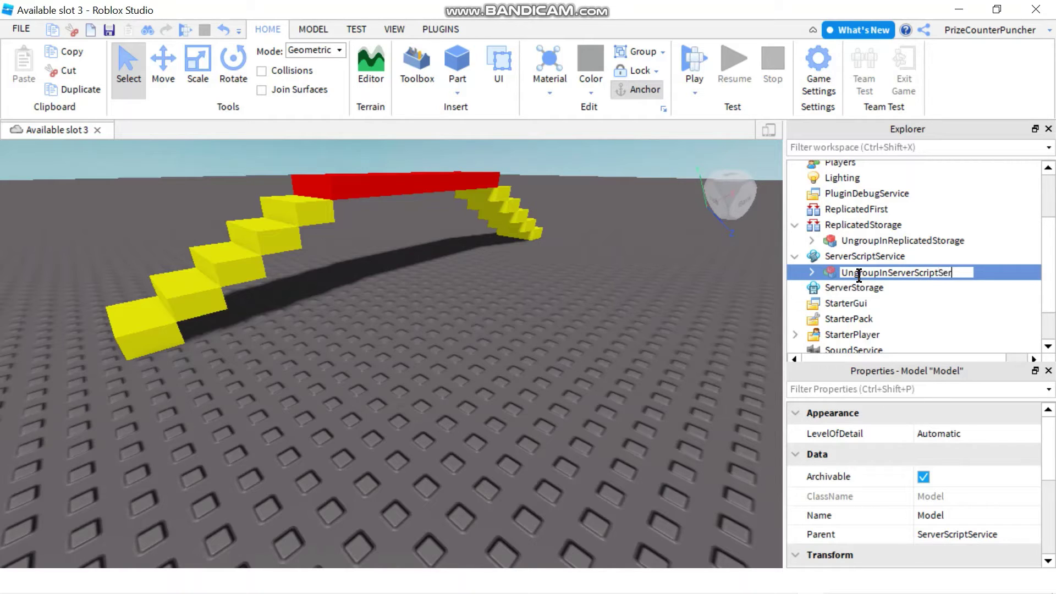
pyautogui.write('vice')
pyautogui.press('Return')
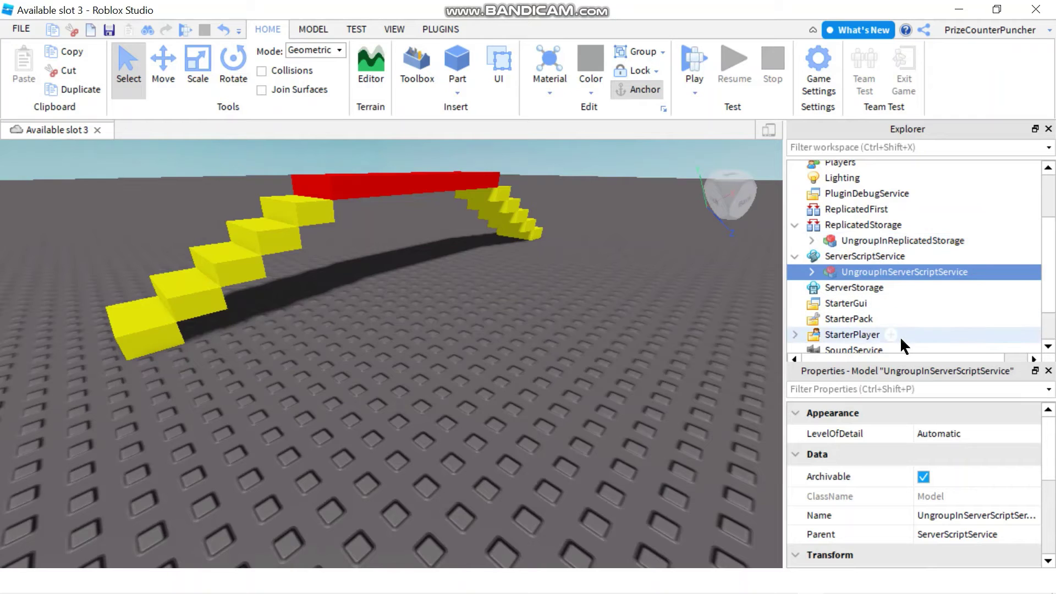
# Group UngroupInWorkspace, UngroupInReplicatedStorage and UngroupInServerScriptService together into one model
pyautogui.scroll(2, 903, 345)
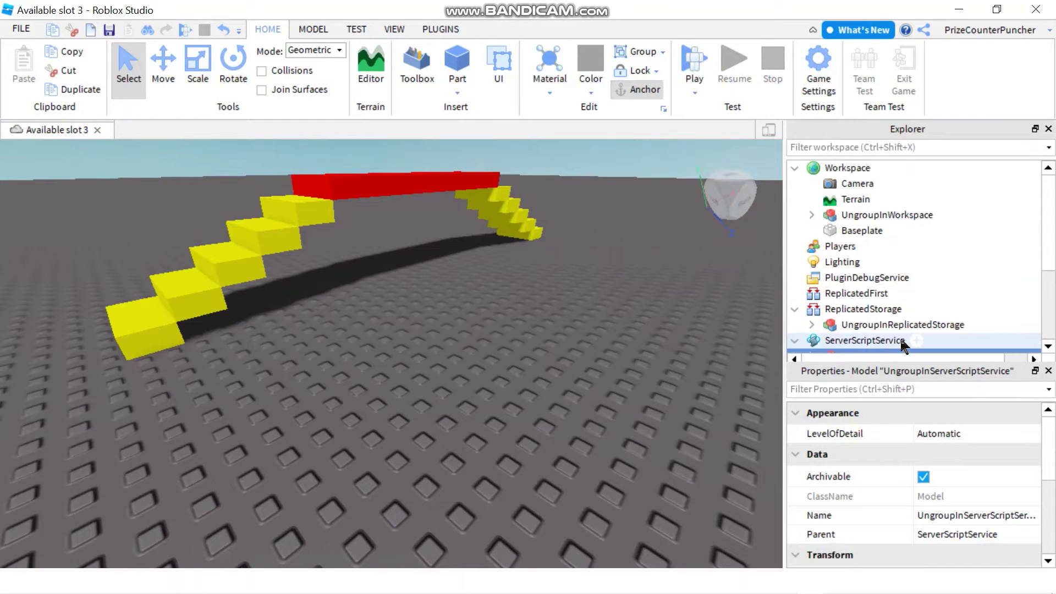
pyautogui.click(891, 214)
pyautogui.scroll(-1, 902, 253)
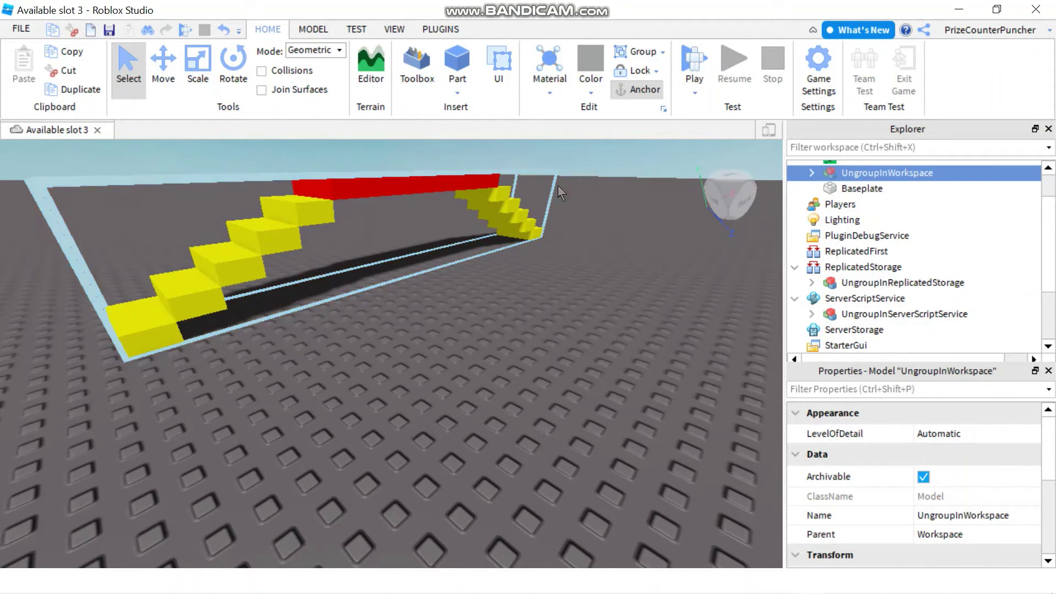
pyautogui.keyDown('ctrl'); pyautogui.click(875, 286); pyautogui.keyUp('ctrl')
pyautogui.keyDown('ctrl'); pyautogui.click(833, 313); pyautogui.keyUp('ctrl')
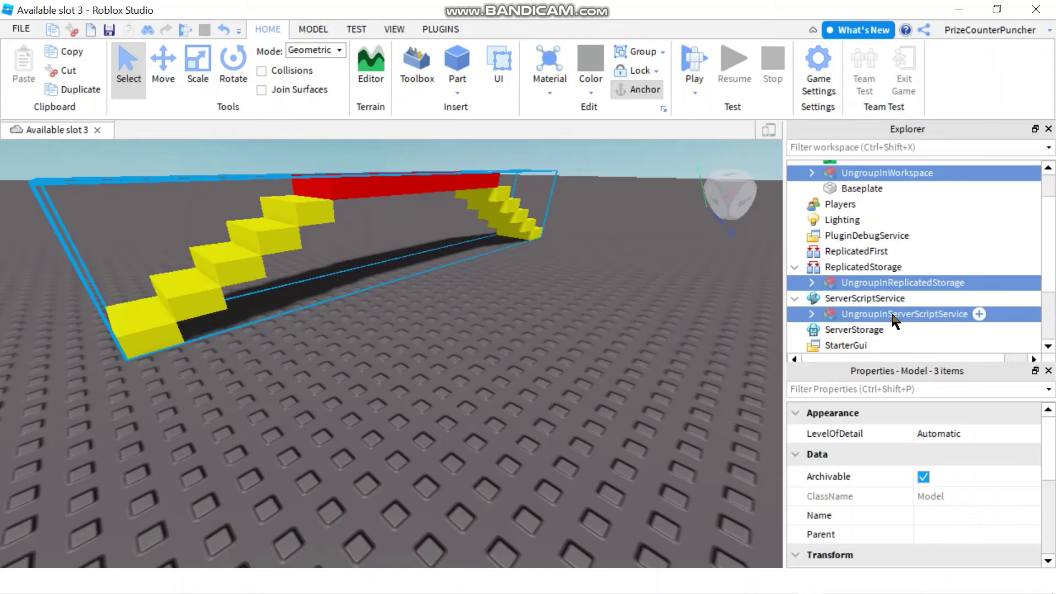
pyautogui.rightClick(934, 288)
pyautogui.click(880, 126)
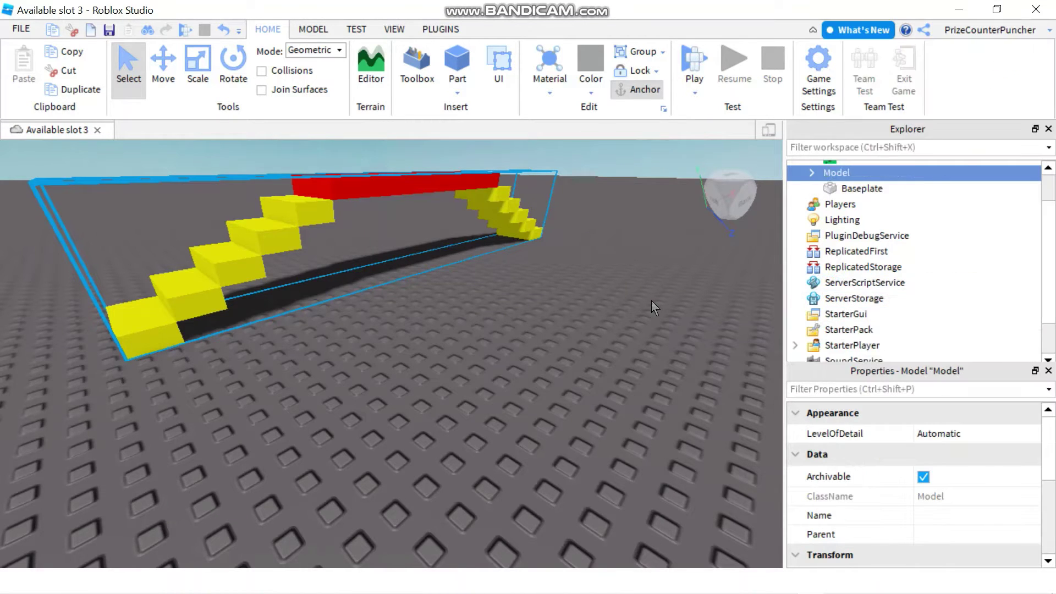
# Rename the new combined model in Workspace to ChangingColorStaircase
pyautogui.click(856, 174)
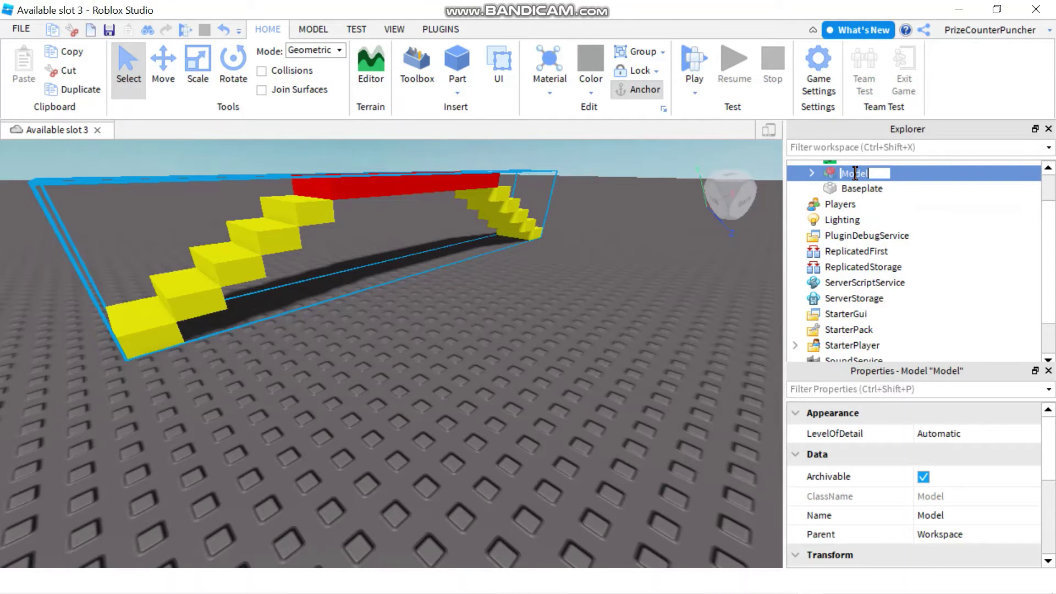
pyautogui.write('C')
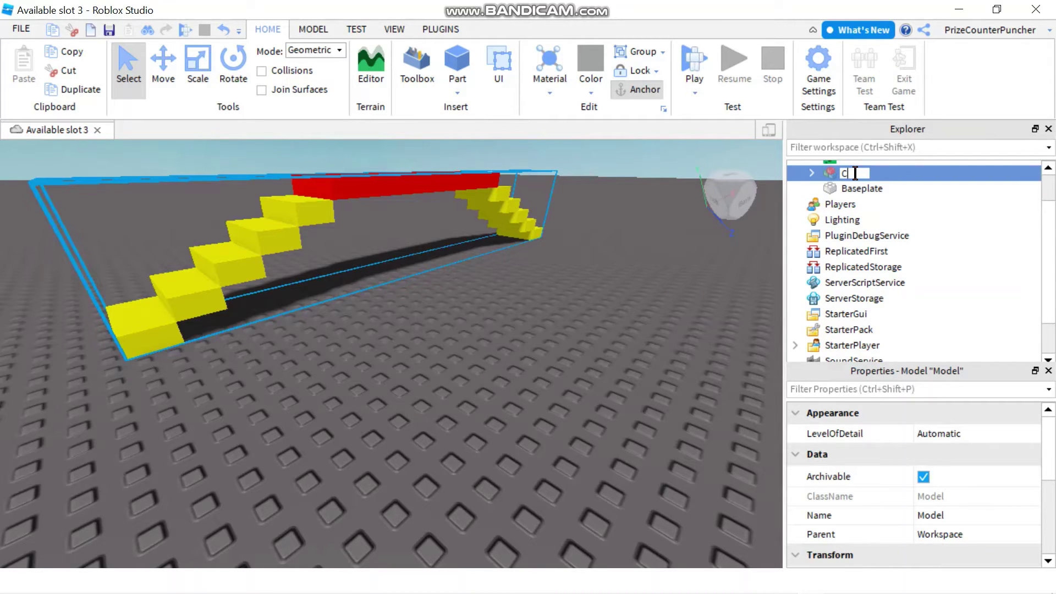
pyautogui.write('na')
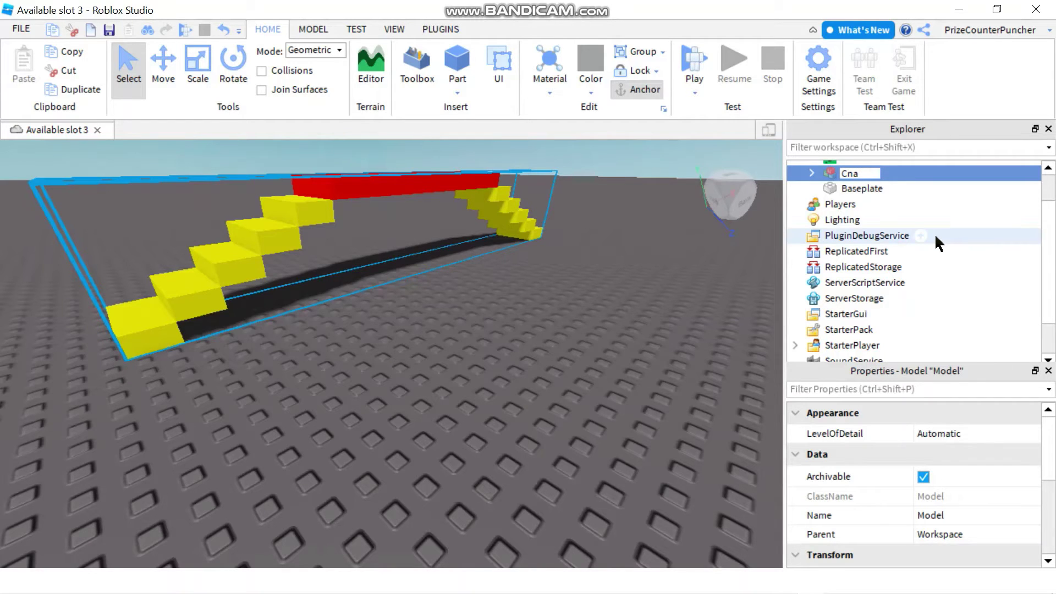
pyautogui.press('BackSpace')
pyautogui.write('hangingColo')
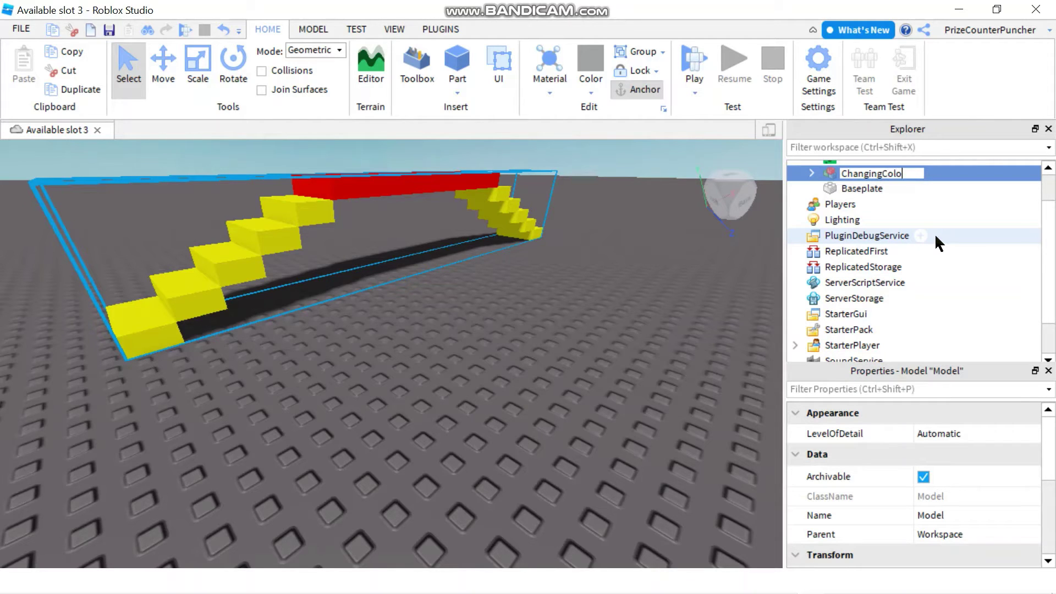
pyautogui.write('rStaircase')
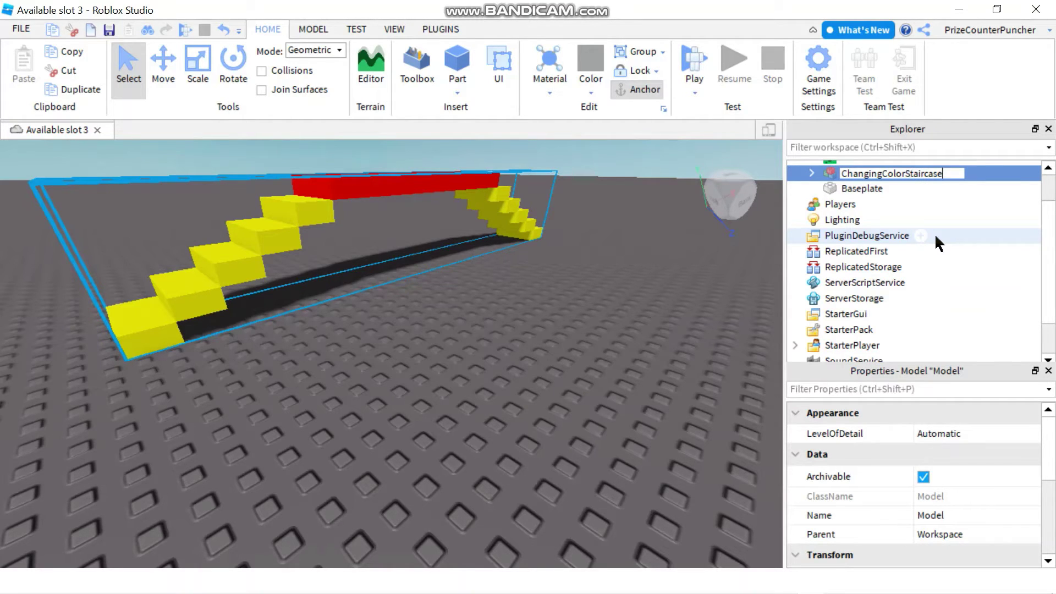
pyautogui.press('Return')
# Examine the contents of the three ungroup models nested inside ChangingColorStaircase
pyautogui.scroll(-1, 935, 233)
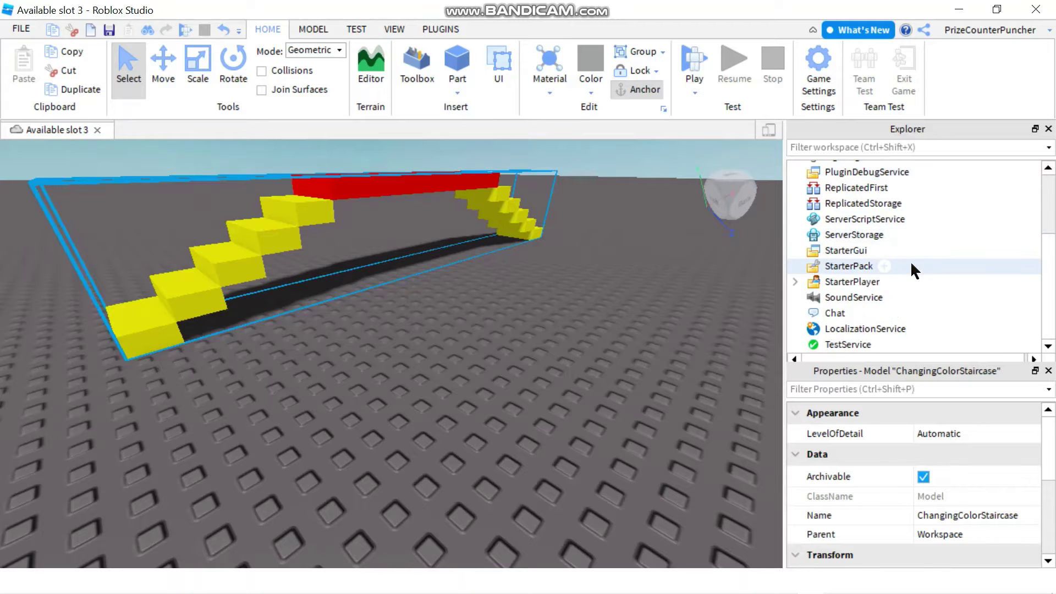
pyautogui.scroll(2, 910, 257)
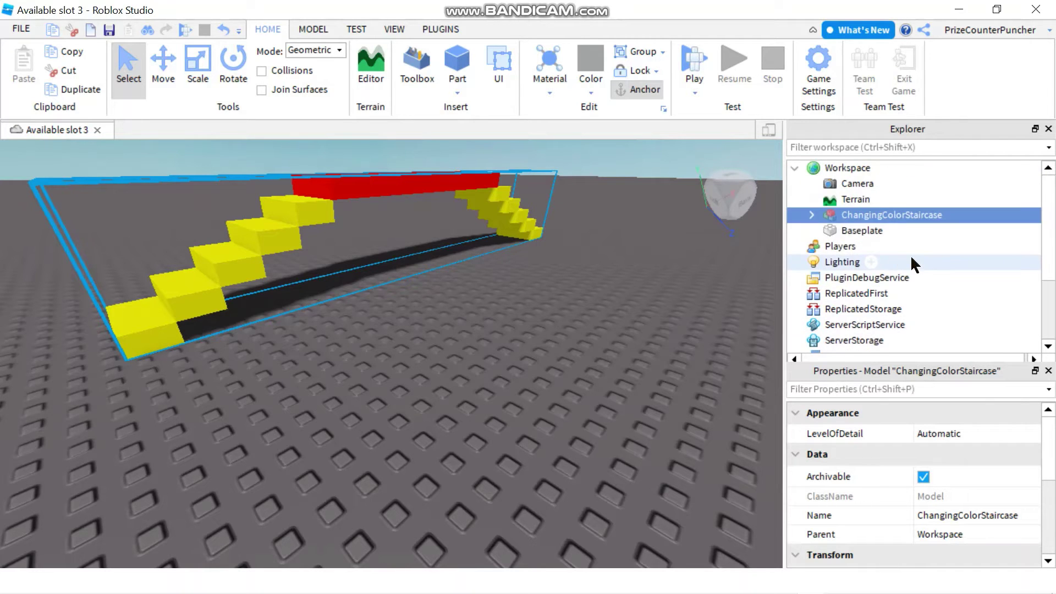
pyautogui.click(812, 215)
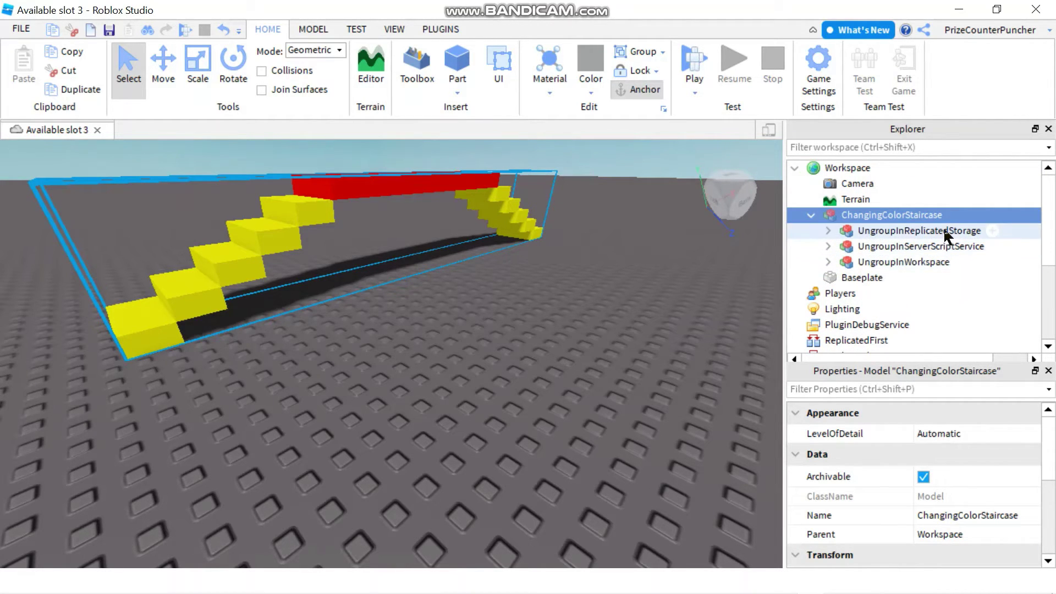
pyautogui.click(828, 230)
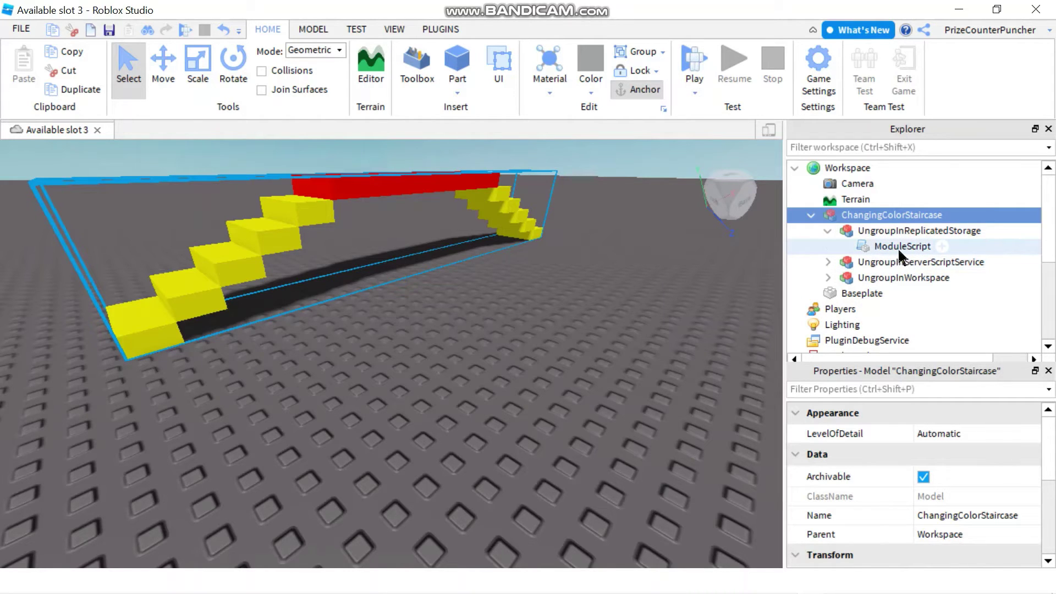
pyautogui.click(827, 263)
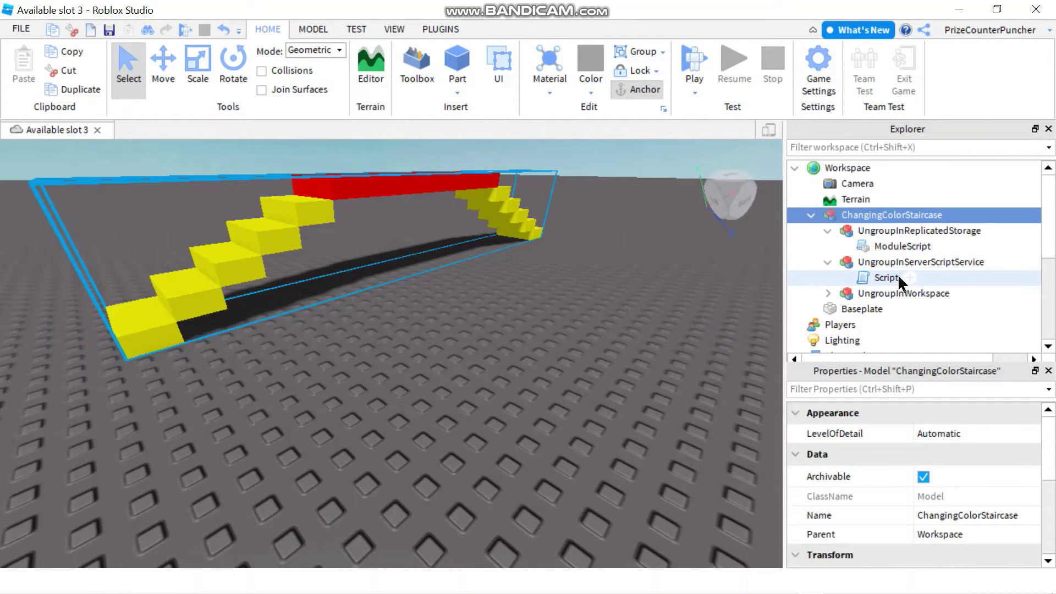
pyautogui.click(827, 294)
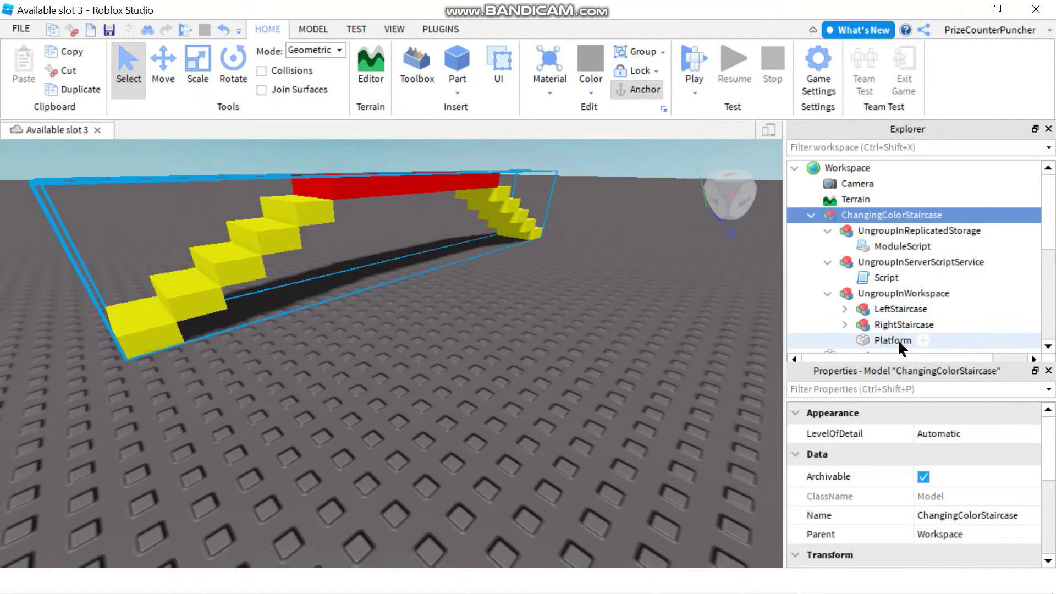
pyautogui.click(810, 215)
# Open the Save to Roblox settings for ChangingColorStaircase and set the asset title to "Changing Color Staircase"
pyautogui.rightClick(838, 215)
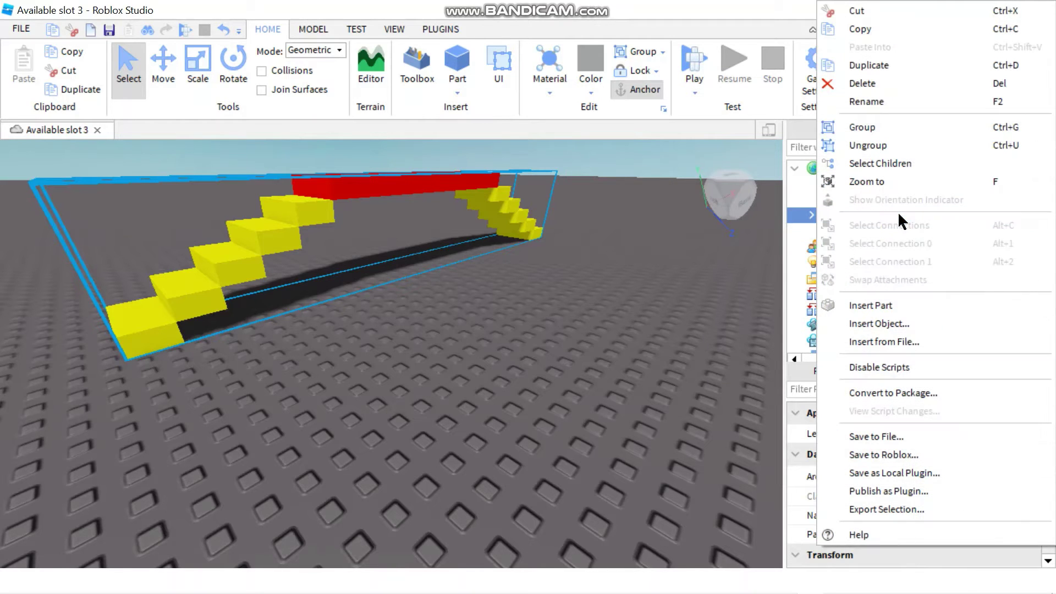
pyautogui.click(888, 457)
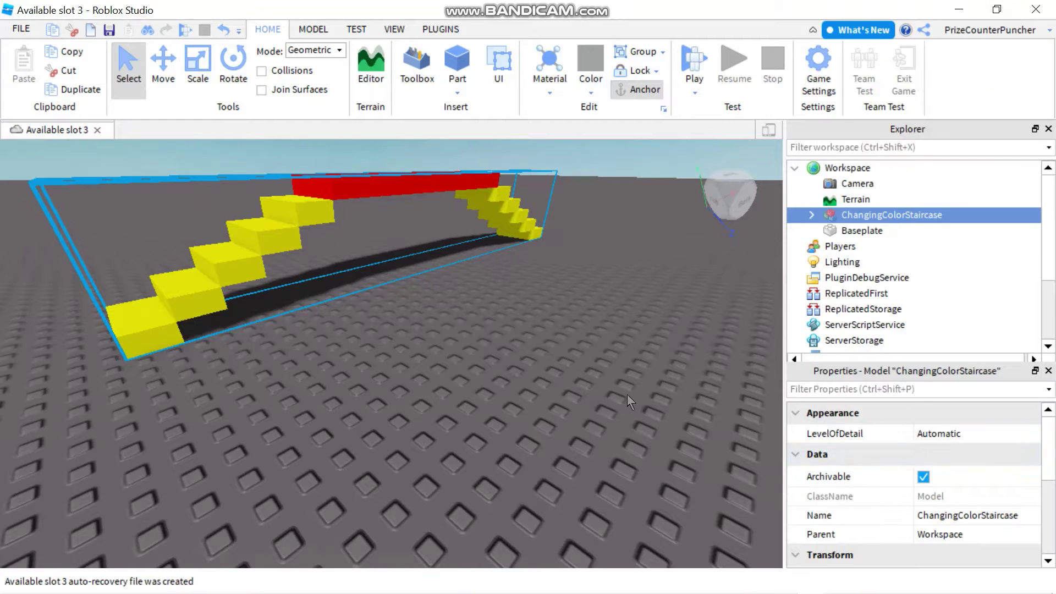
pyautogui.click(561, 77)
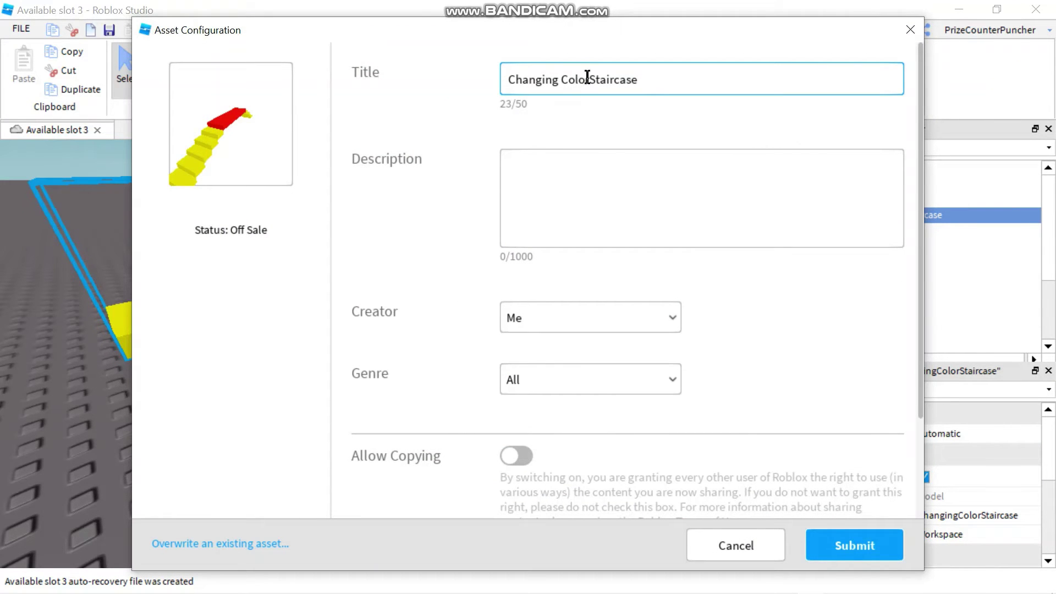
pyautogui.click(589, 80)
# Enter the asset description "This stiarcase will change color on its own."
pyautogui.click(578, 178)
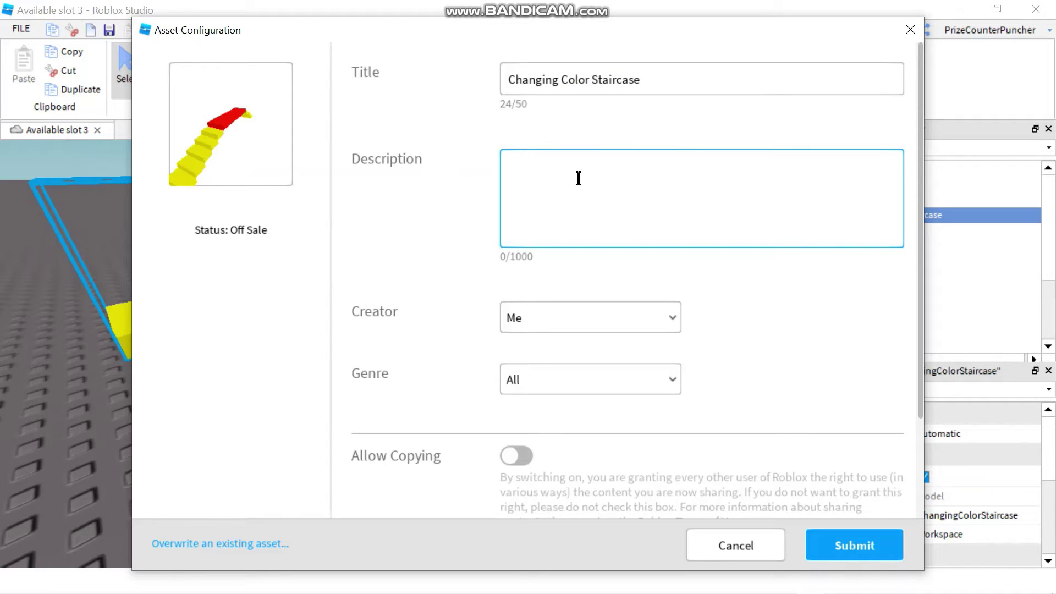
pyautogui.write('This stiarcase wi')
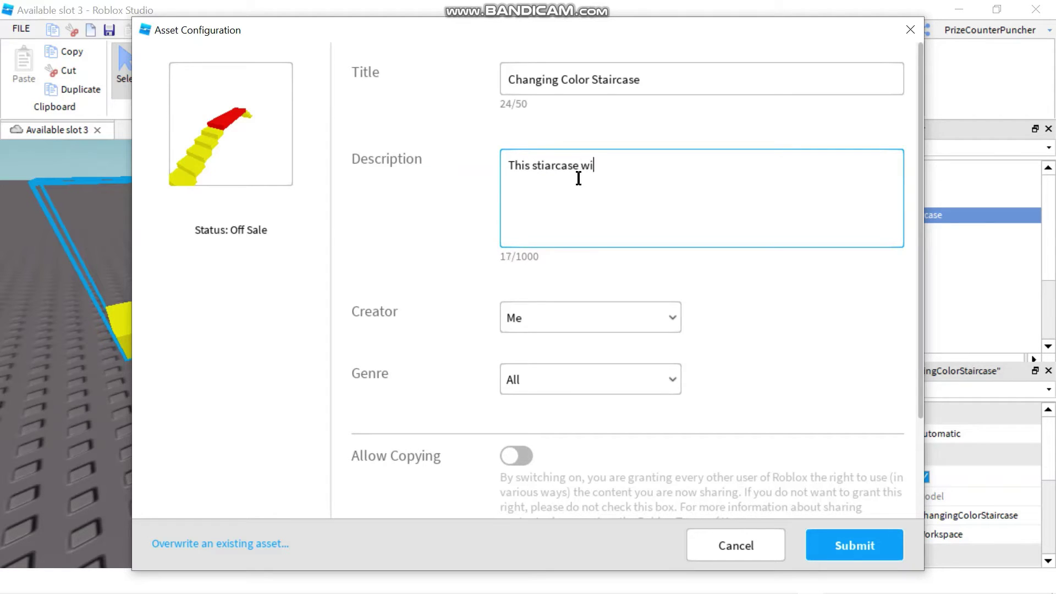
pyautogui.write('ll change color on it')
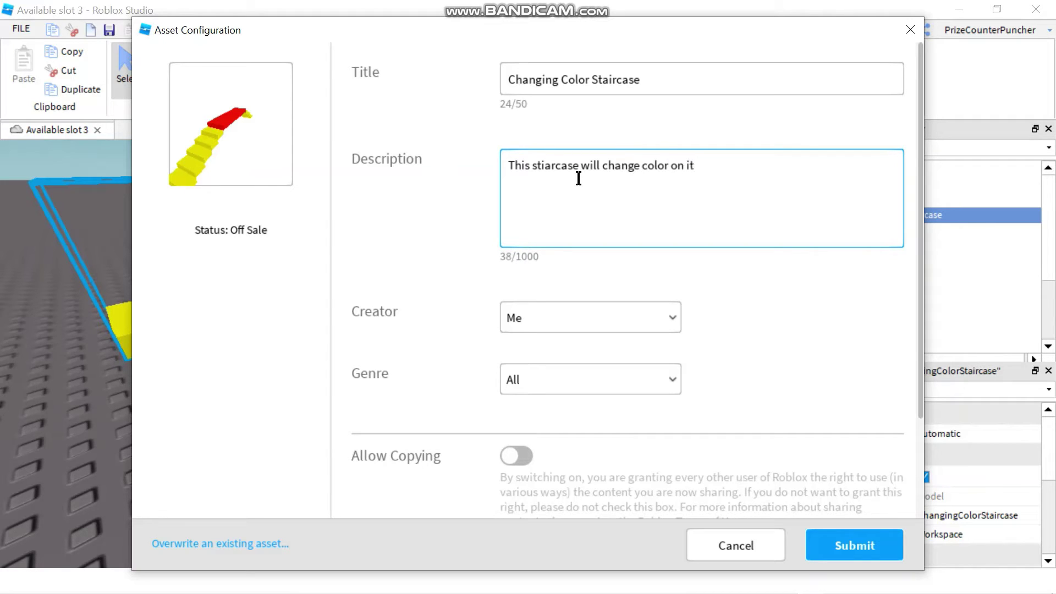
pyautogui.write('s own.')
# Allow copying of the asset and submit it to Roblox, closing the asset configuration
pyautogui.click(512, 459)
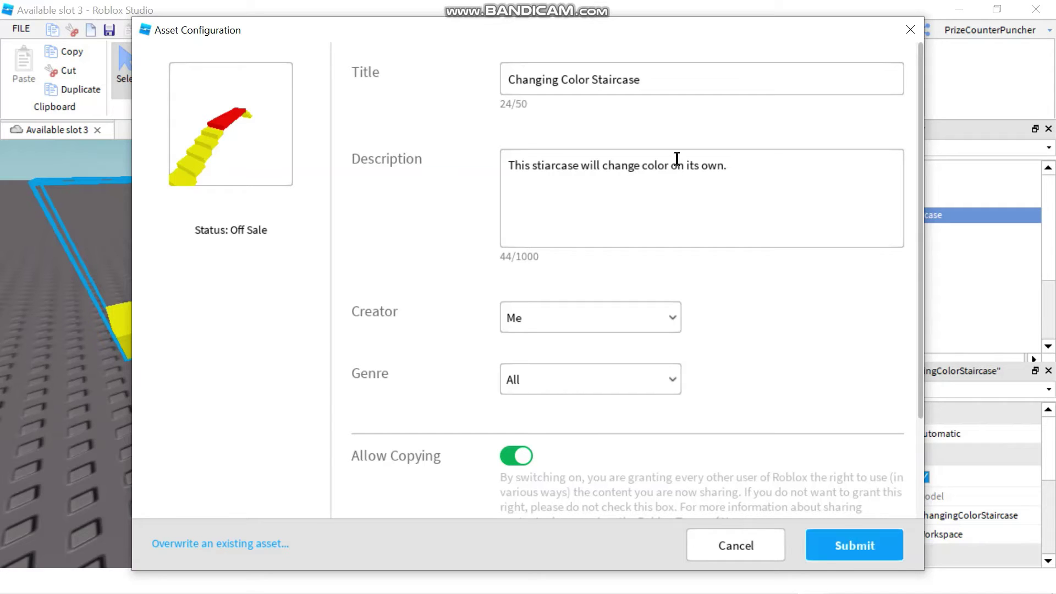
pyautogui.click(872, 553)
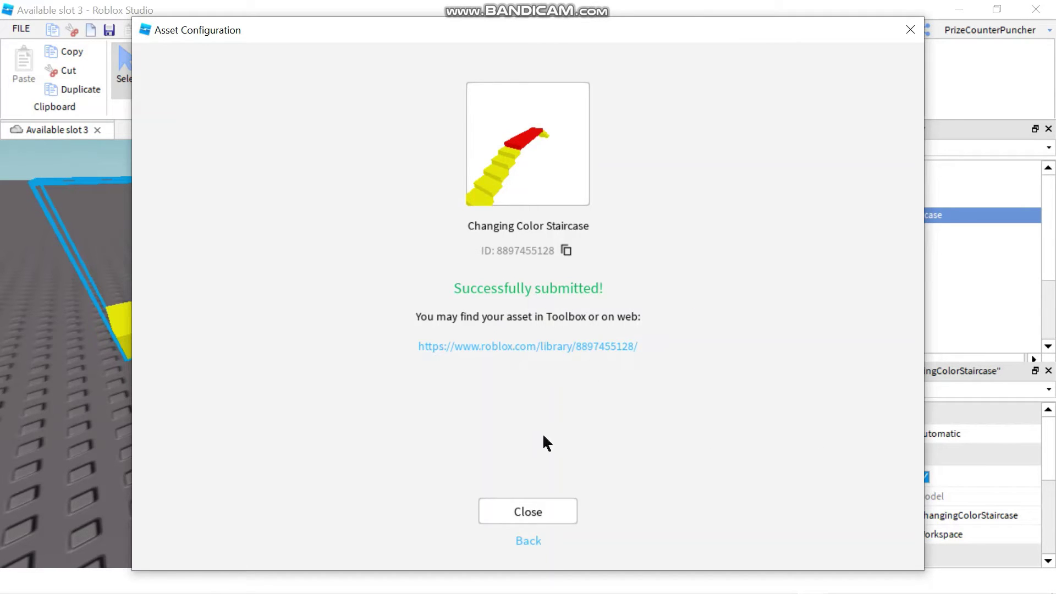
pyautogui.click(536, 511)
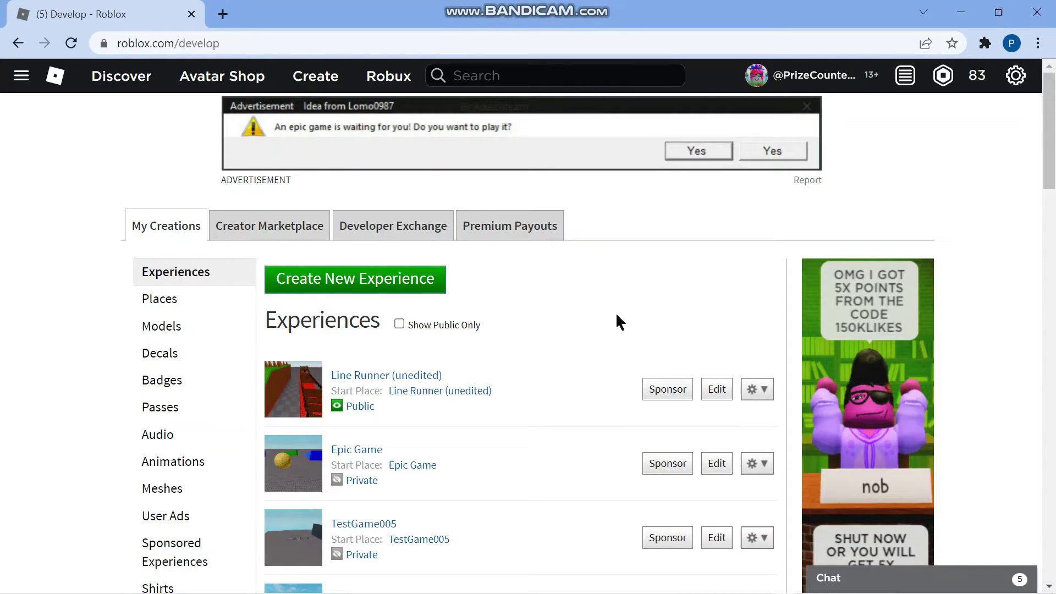
# Create a new experience from the Roblox Develop page and open the Flat Terrain template in Roblox Studio
pyautogui.click(334, 284)
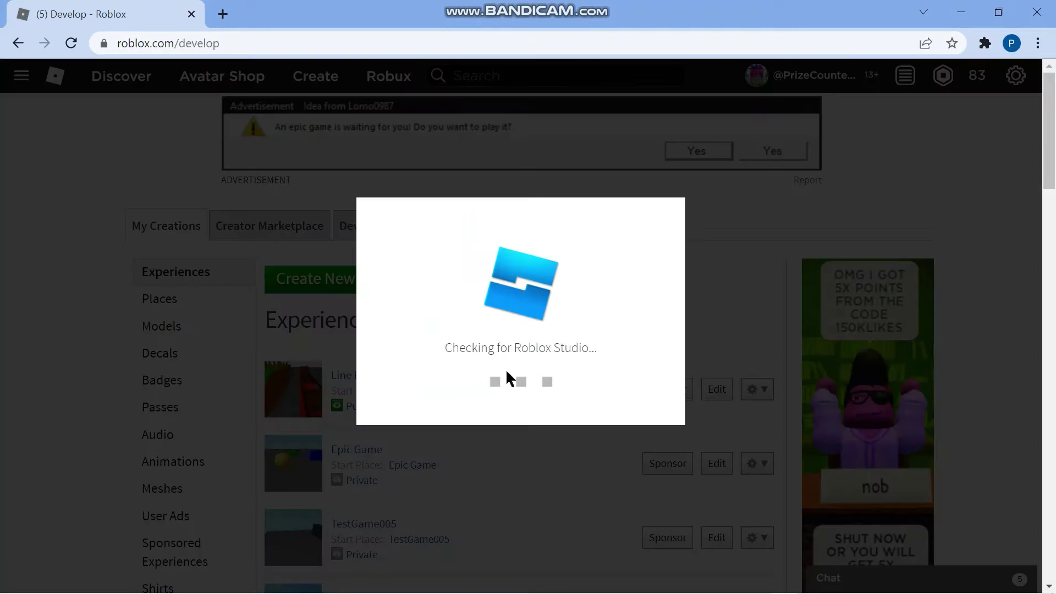
pyautogui.click(463, 457)
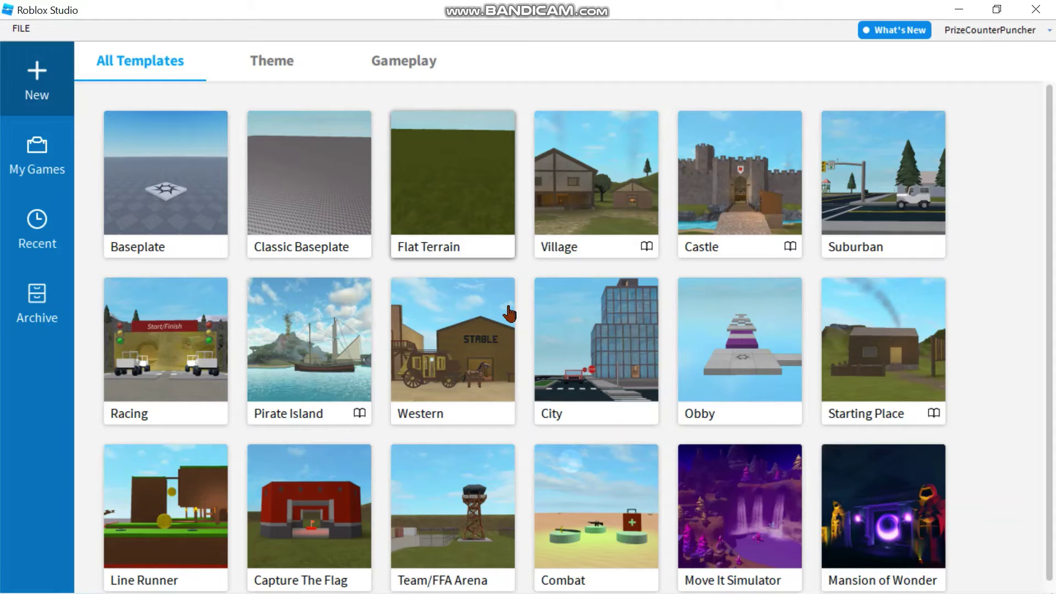
pyautogui.click(523, 297)
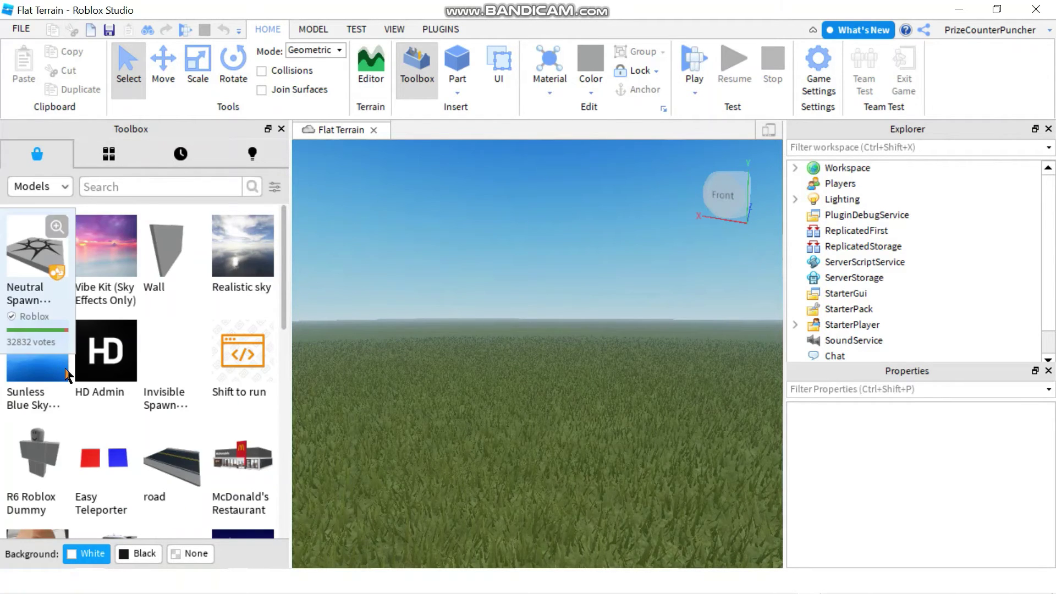
# Insert the Changing Color Staircase from your own Toolbox models into the Flat Terrain place and check its nested groups
pyautogui.moveTo(72, 367)
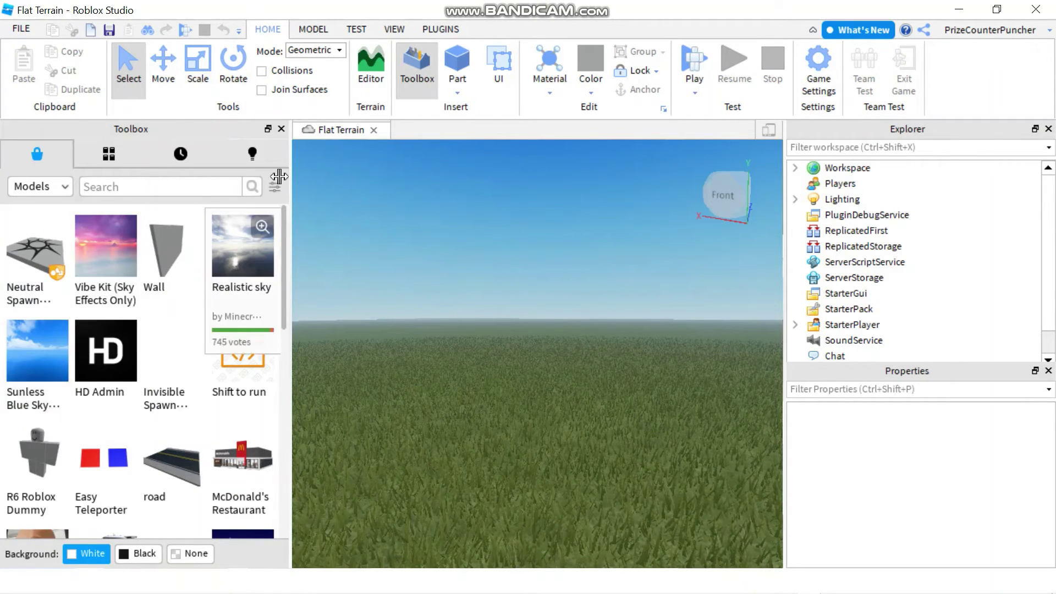
pyautogui.click(256, 152)
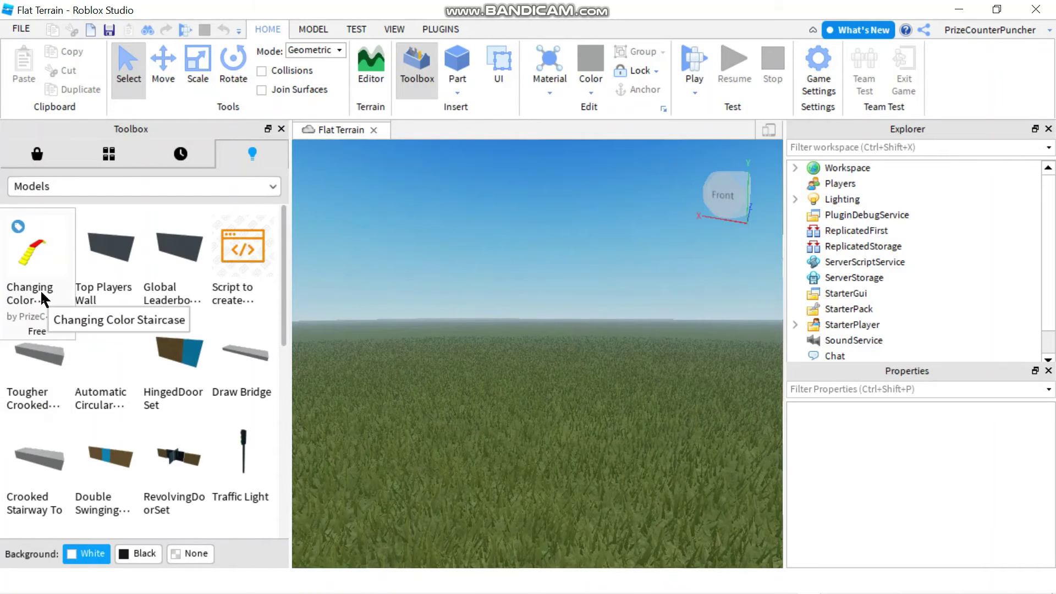
pyautogui.click(29, 250)
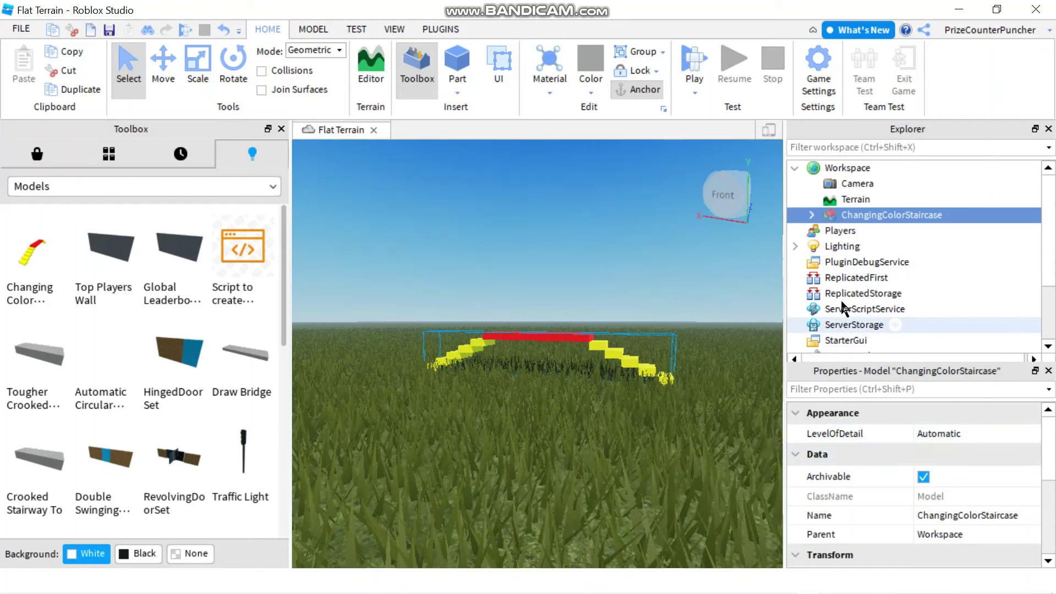
pyautogui.click(812, 215)
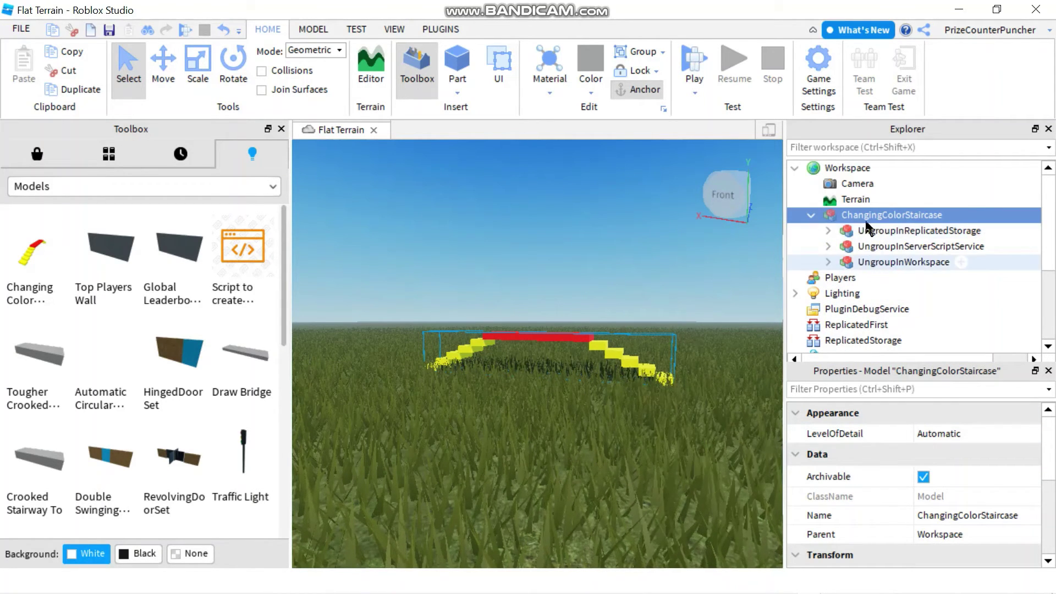
pyautogui.click(812, 215)
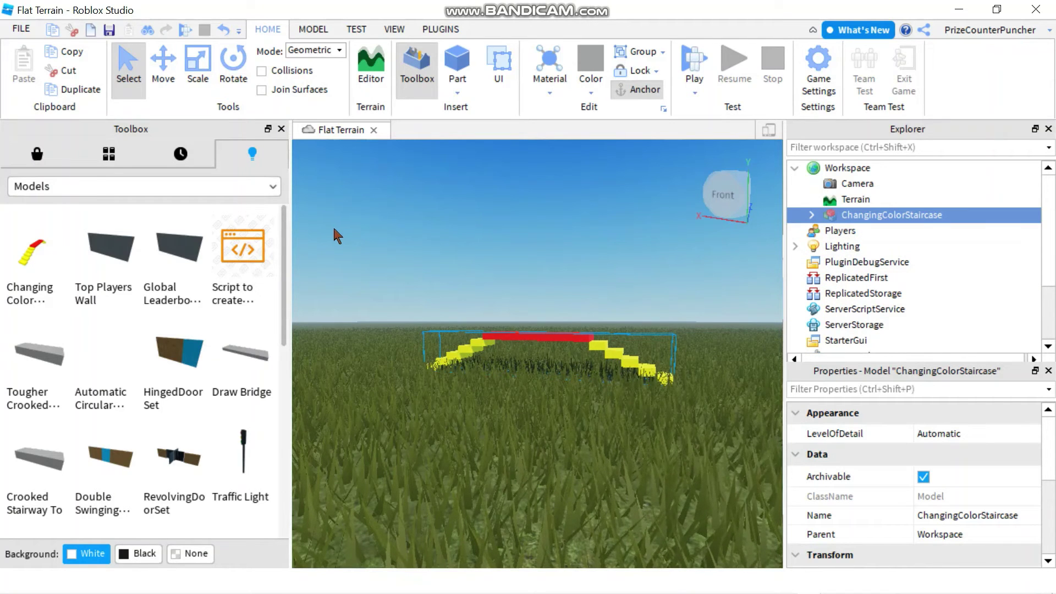
# Search the Toolbox marketplace models for "changing color staircase" and locate the published staircase
pyautogui.click(33, 153)
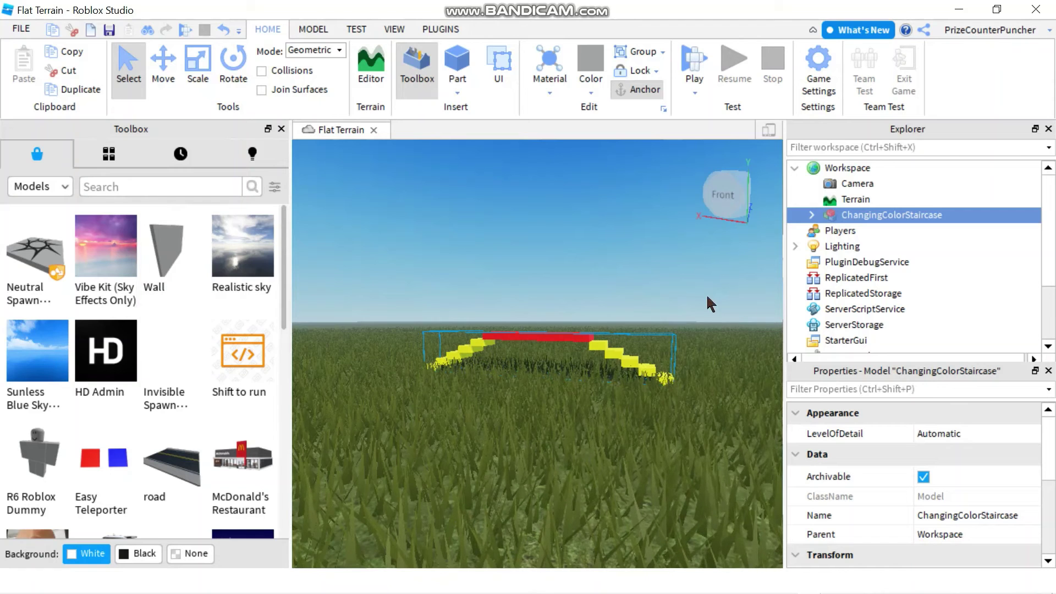
pyautogui.click(158, 185)
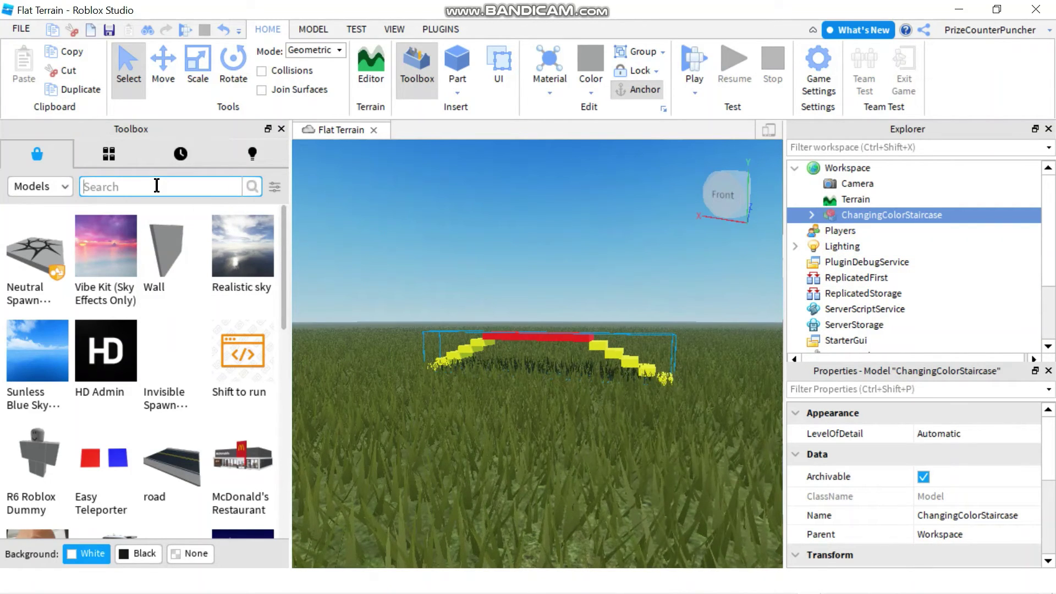
pyautogui.write('changing')
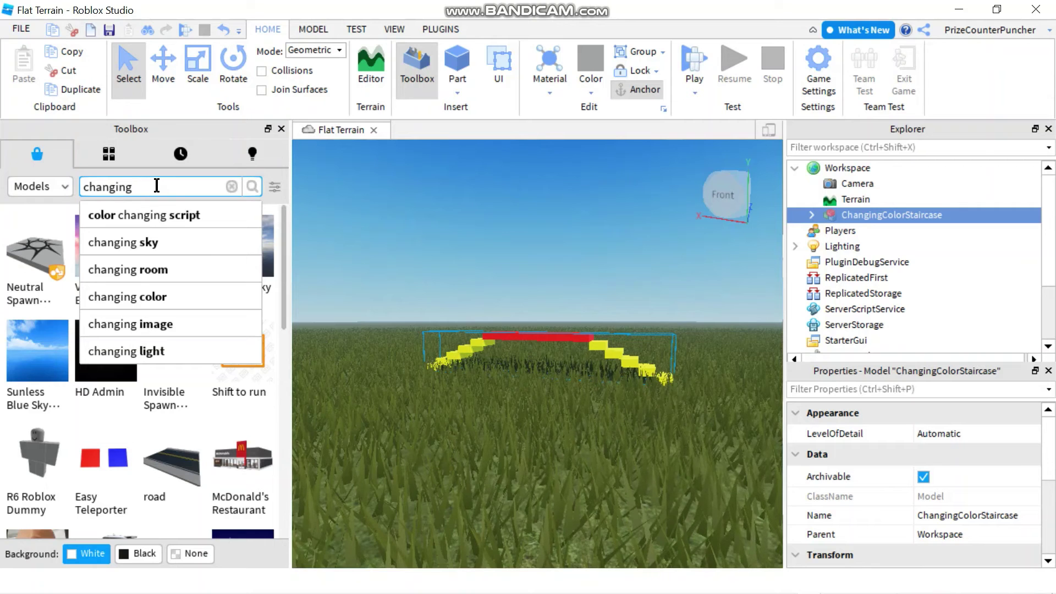
pyautogui.write(' color')
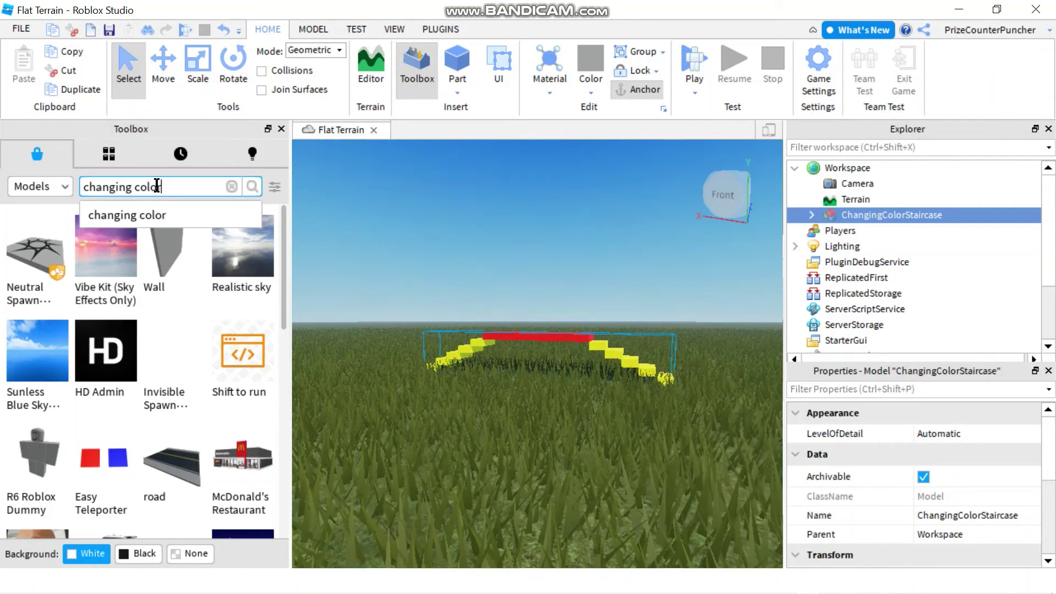
pyautogui.write(' st')
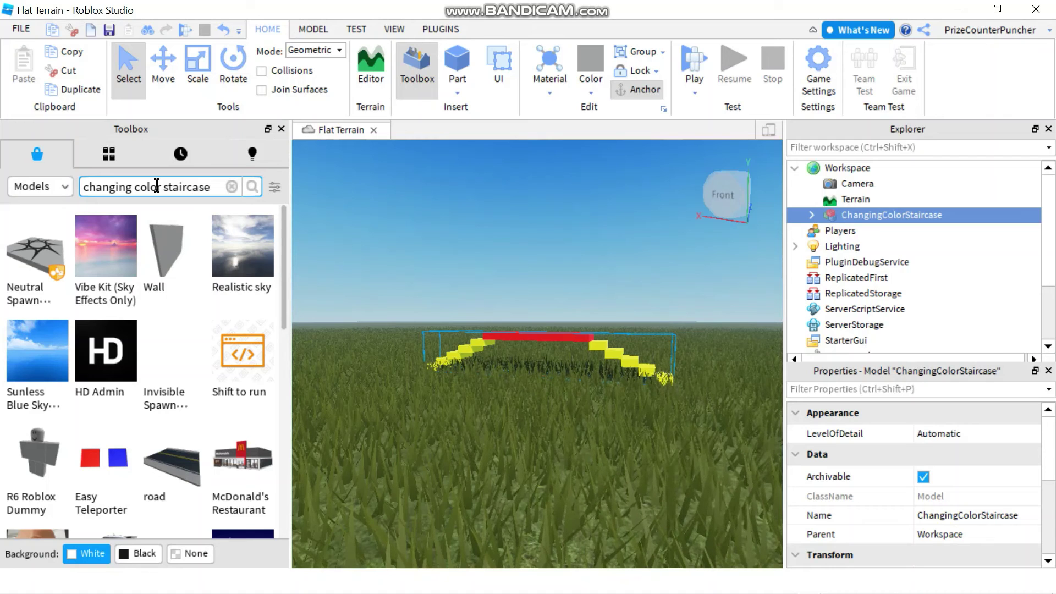
pyautogui.write('aircase')
pyautogui.press('Return')
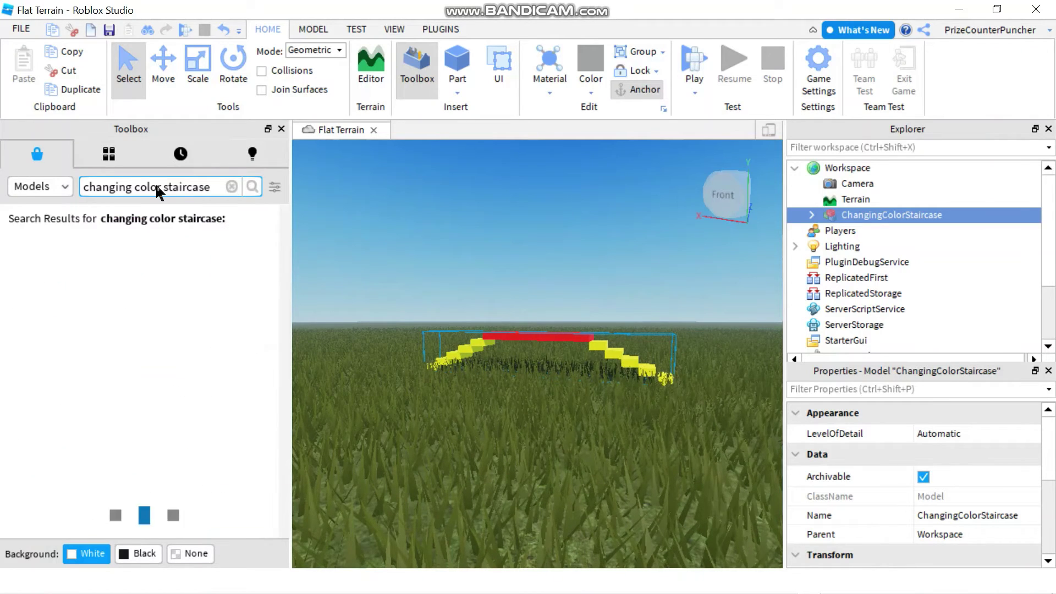
pyautogui.moveTo(37, 309)
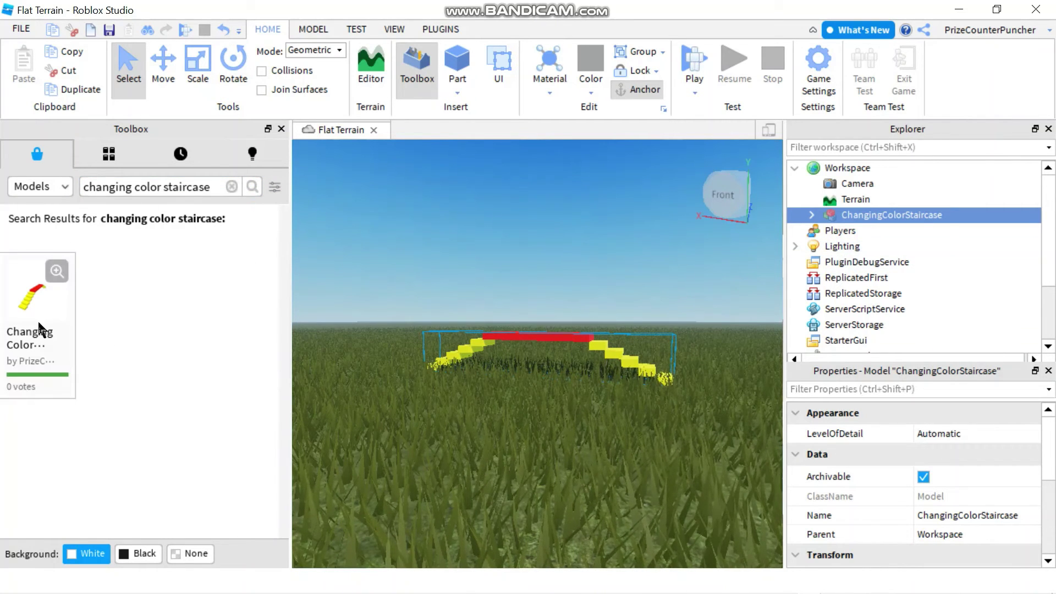
pyautogui.click(275, 189)
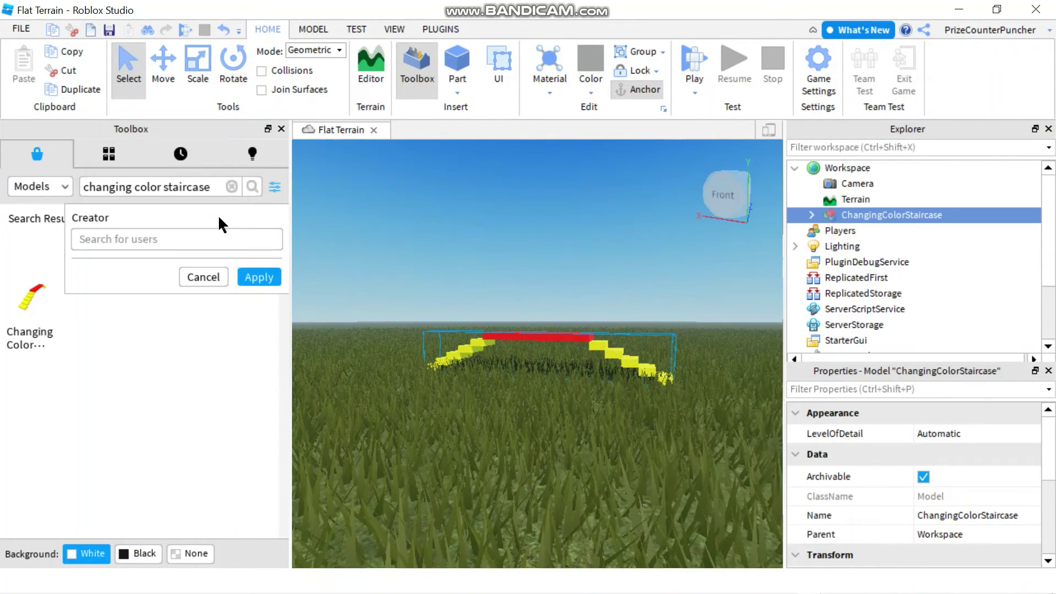
pyautogui.click(164, 239)
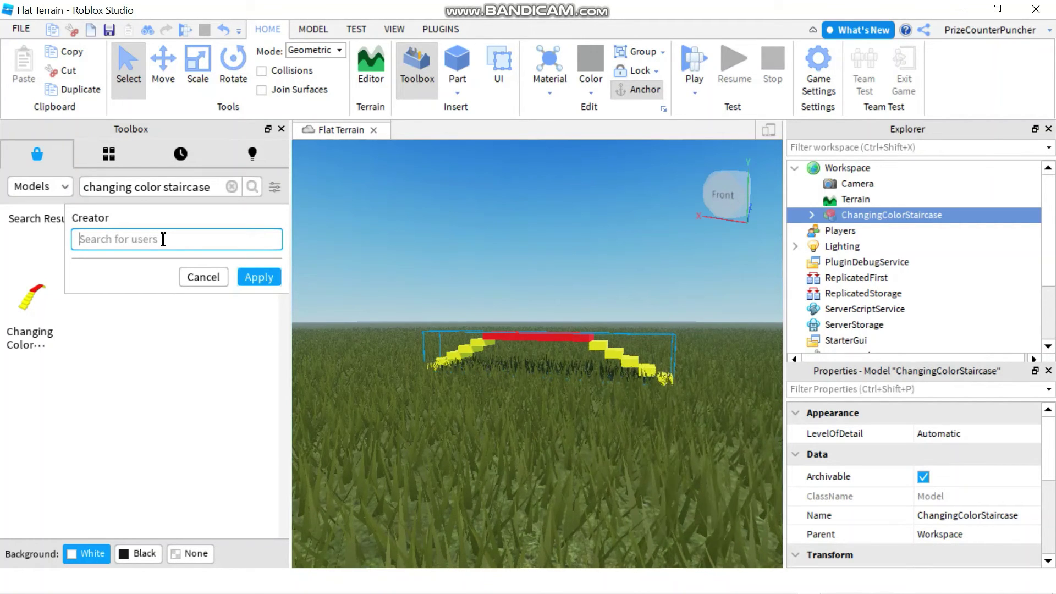
pyautogui.click(204, 277)
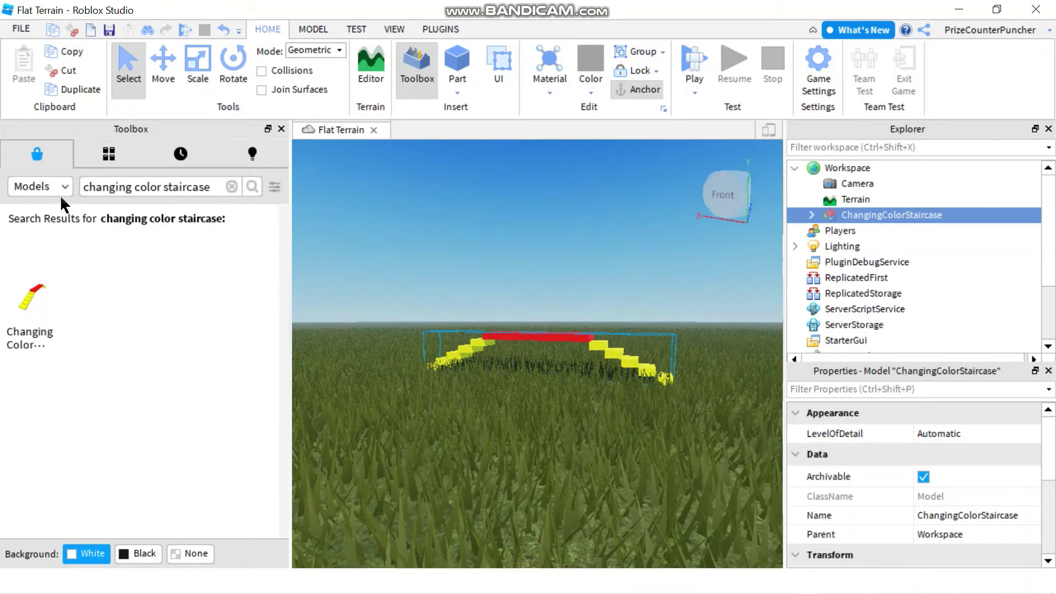
# Clear the marketplace search text and reload the unfiltered list of models
pyautogui.click(177, 191)
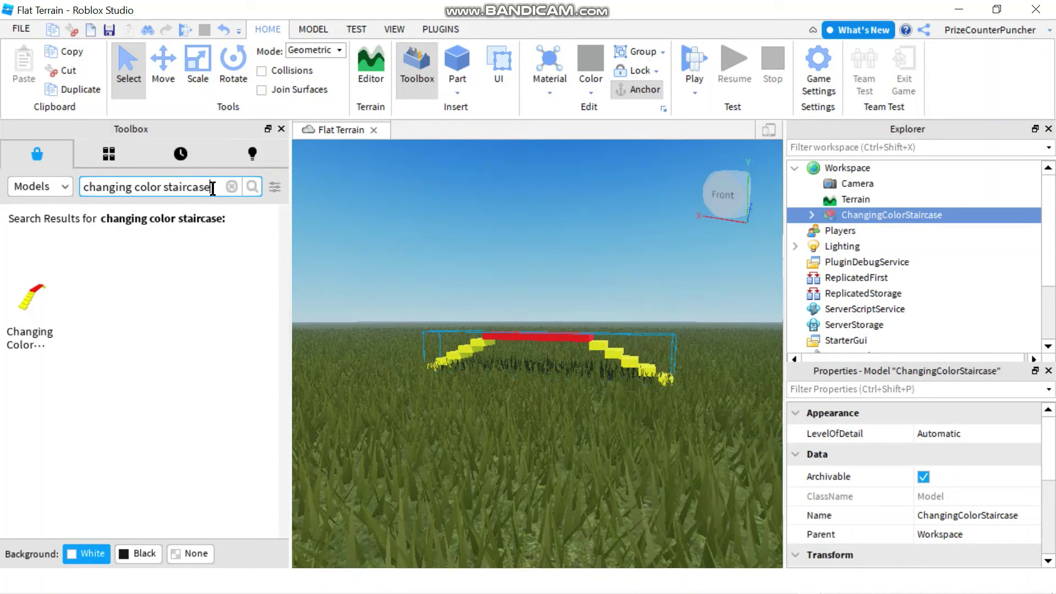
pyautogui.press('BackSpace')
pyautogui.press('BackSpace')
pyautogui.press('BackSpace')
pyautogui.press('BackSpace')
pyautogui.press('BackSpace')
pyautogui.press('BackSpace')
pyautogui.press('BackSpace')
pyautogui.press('BackSpace')
pyautogui.press('BackSpace')
pyautogui.press('BackSpace')
pyautogui.press('BackSpace')
pyautogui.press('BackSpace')
pyautogui.press('BackSpace')
pyautogui.press('BackSpace')
pyautogui.press('BackSpace')
pyautogui.press('BackSpace')
pyautogui.press('BackSpace')
pyautogui.press('BackSpace')
pyautogui.press('BackSpace')
pyautogui.press('BackSpace')
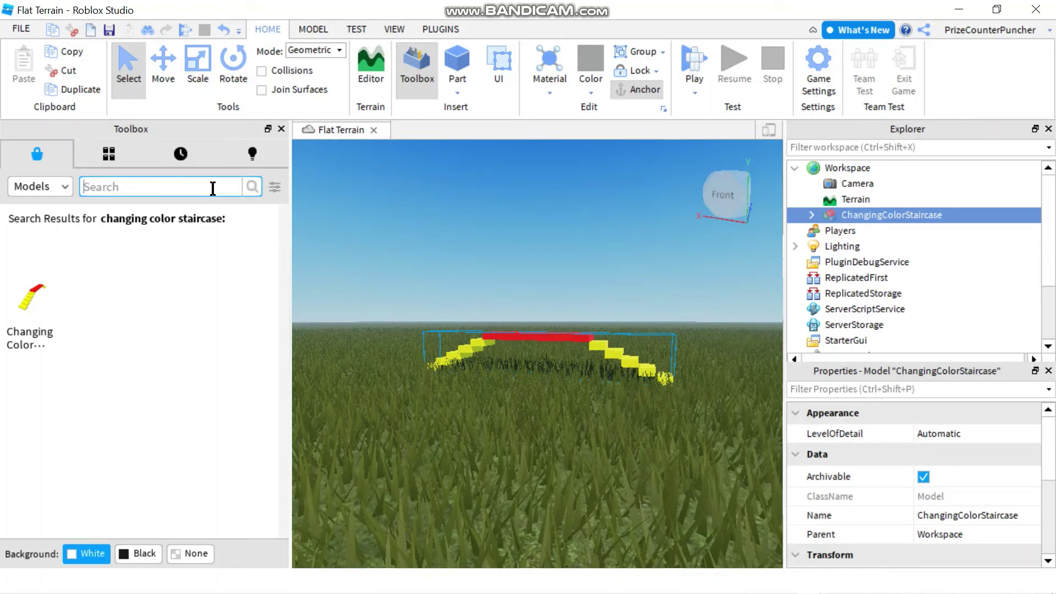
pyautogui.press('Return')
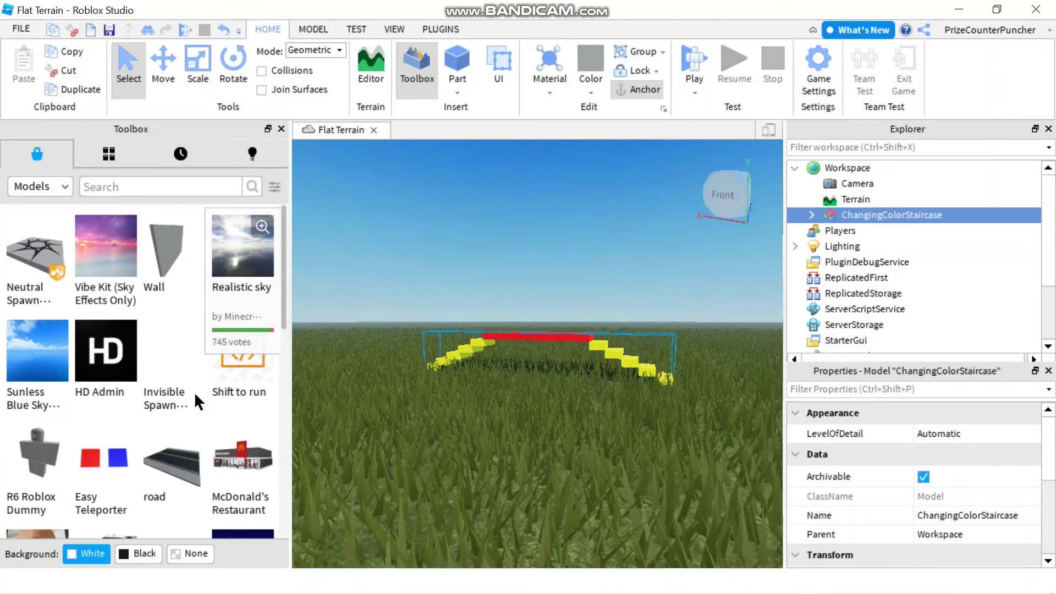
# Filter the marketplace models by creator, using the model owner's own username
pyautogui.click(274, 187)
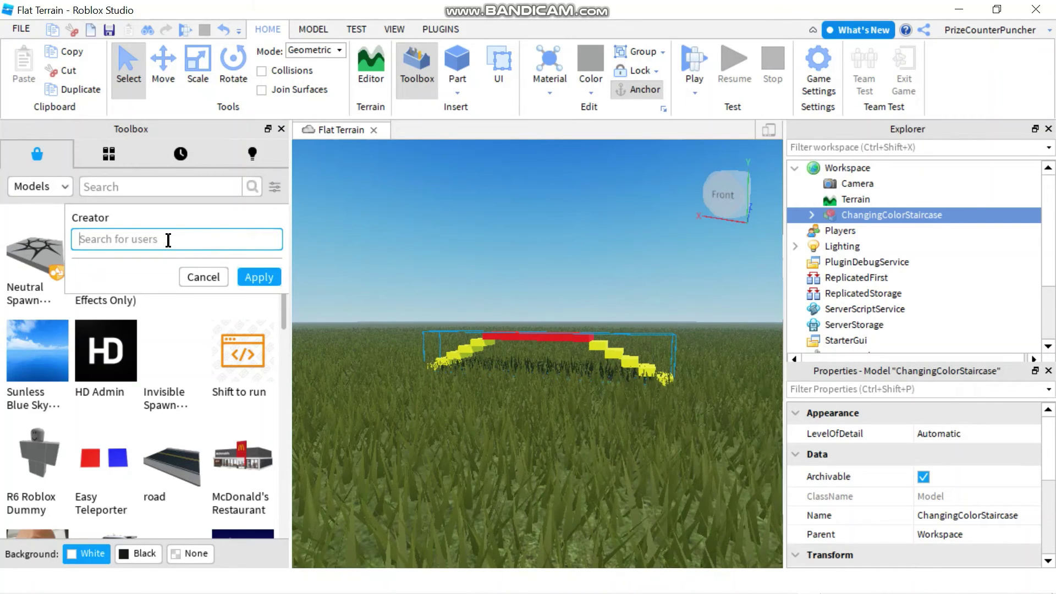
pyautogui.write('Pri')
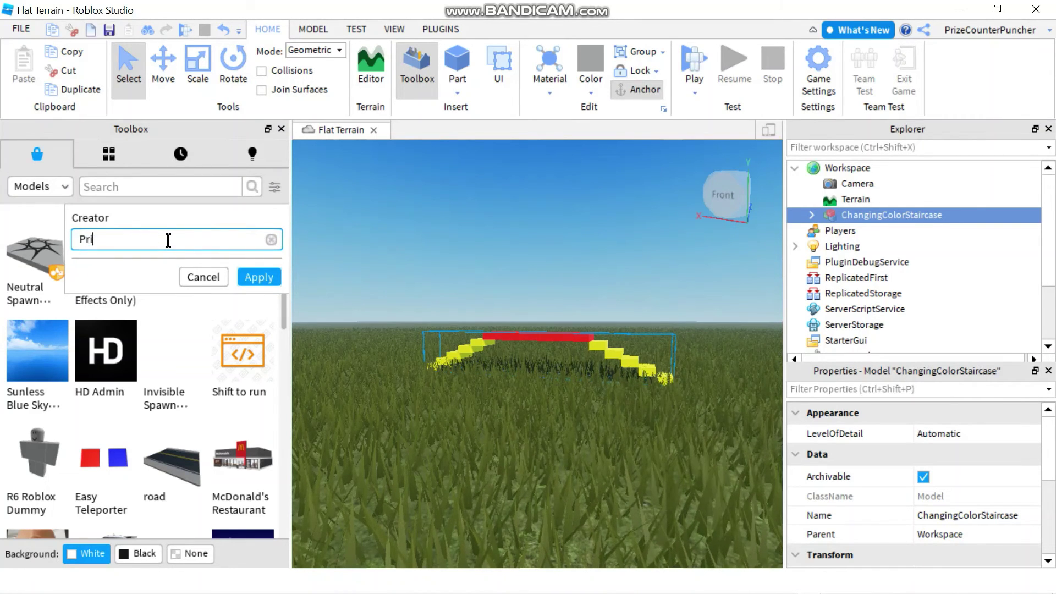
pyautogui.write('zeCounterPuncher')
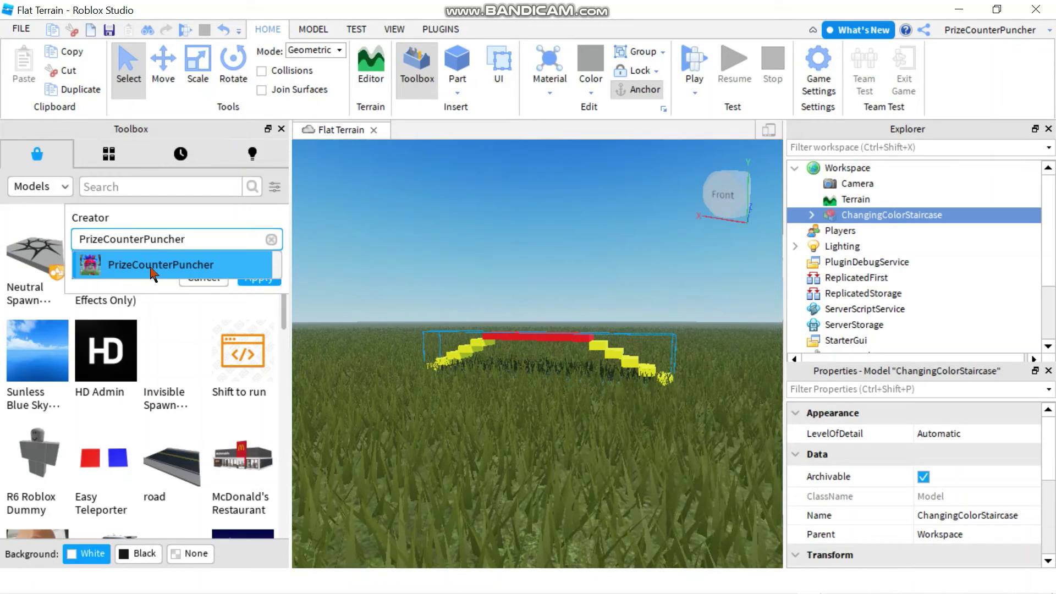
pyautogui.click(151, 266)
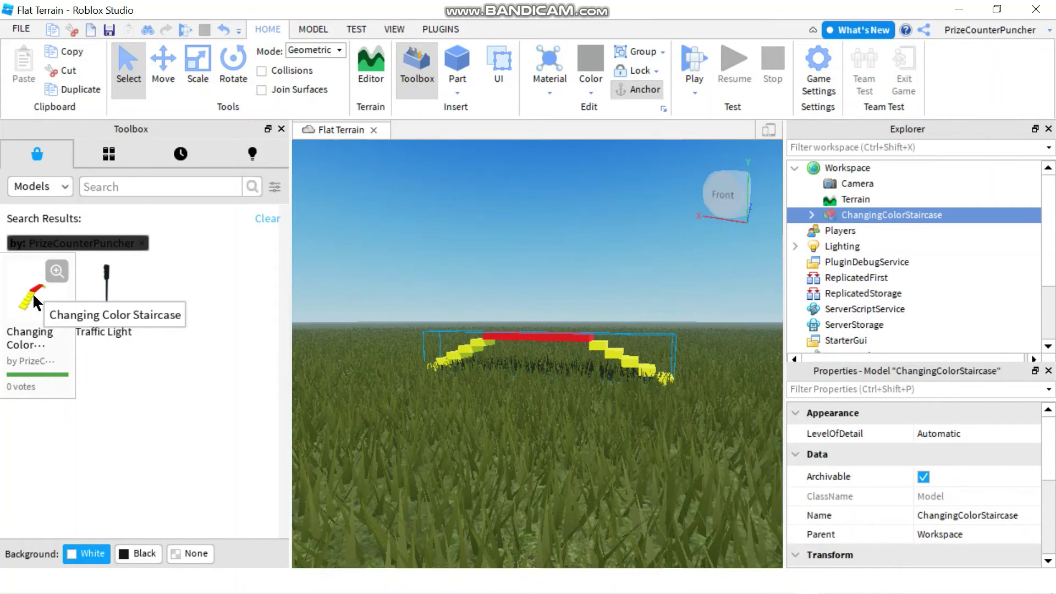
# Replace ChangingColorStaircase in Workspace with a fresh copy from the creator-filtered models and close the Toolbox
pyautogui.rightClick(899, 216)
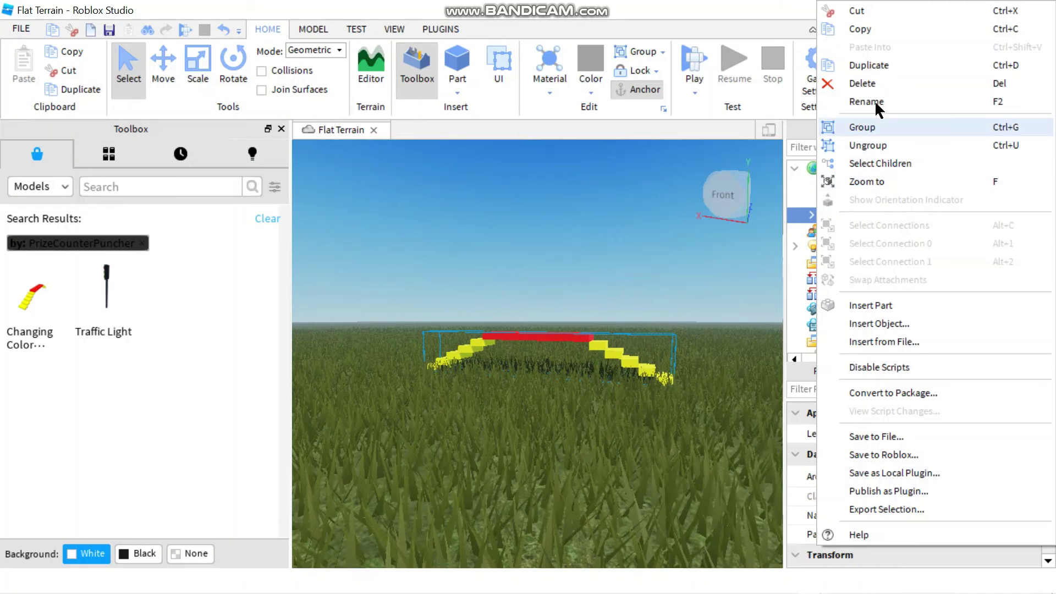
pyautogui.click(870, 83)
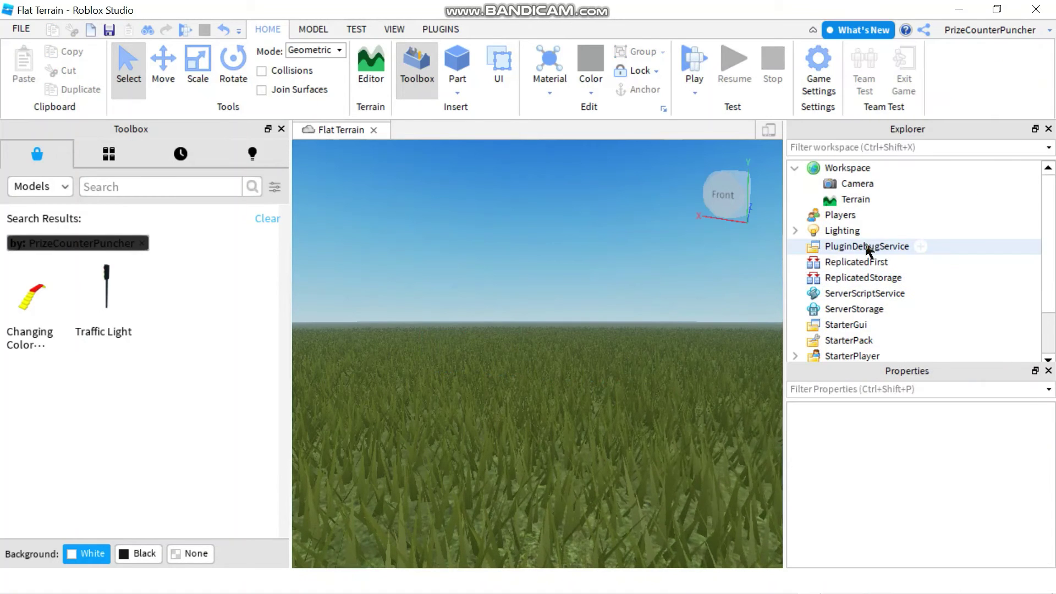
pyautogui.moveTo(28, 301)
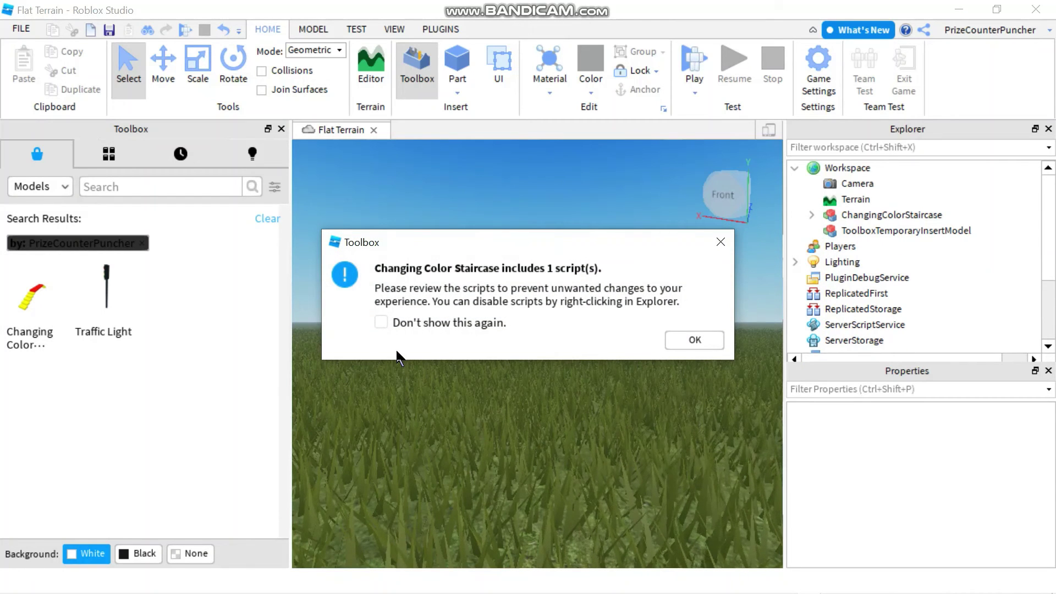
pyautogui.click(694, 340)
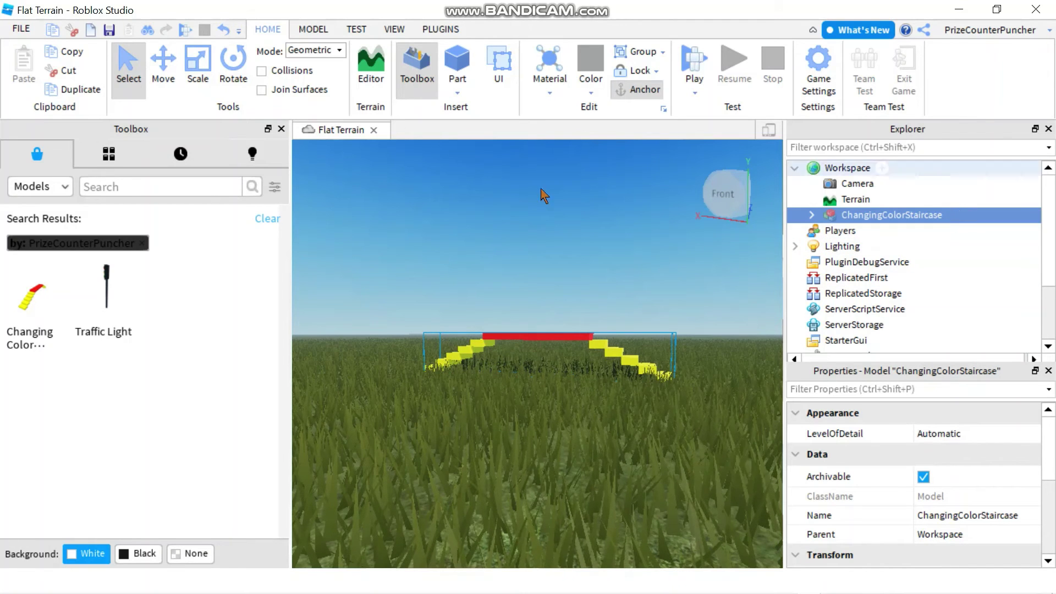
pyautogui.click(281, 128)
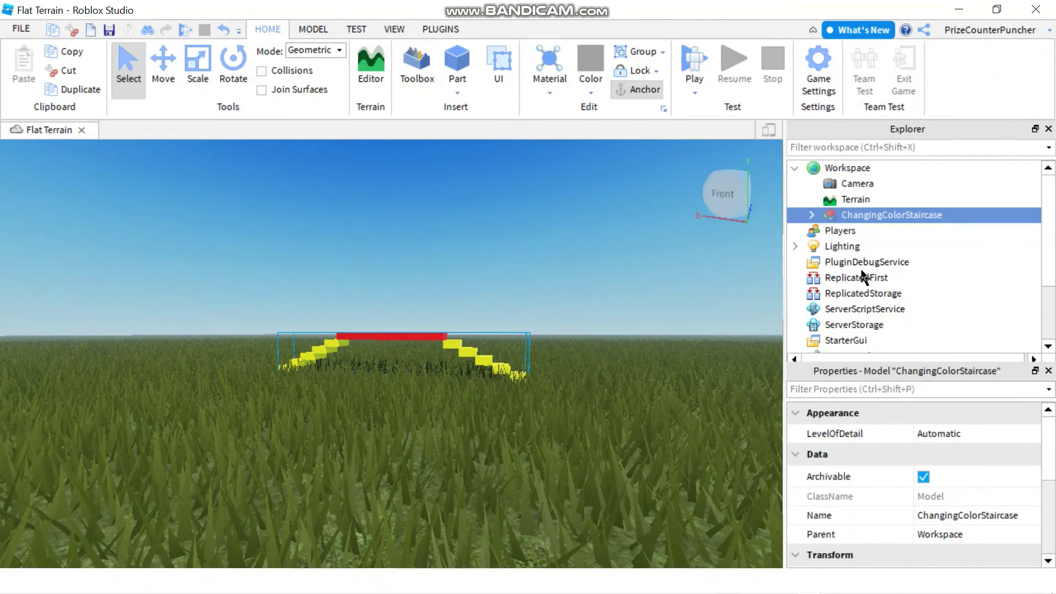
# Ungroup the ChangingColorStaircase model in Workspace into its nested groups
pyautogui.moveTo(867, 213)
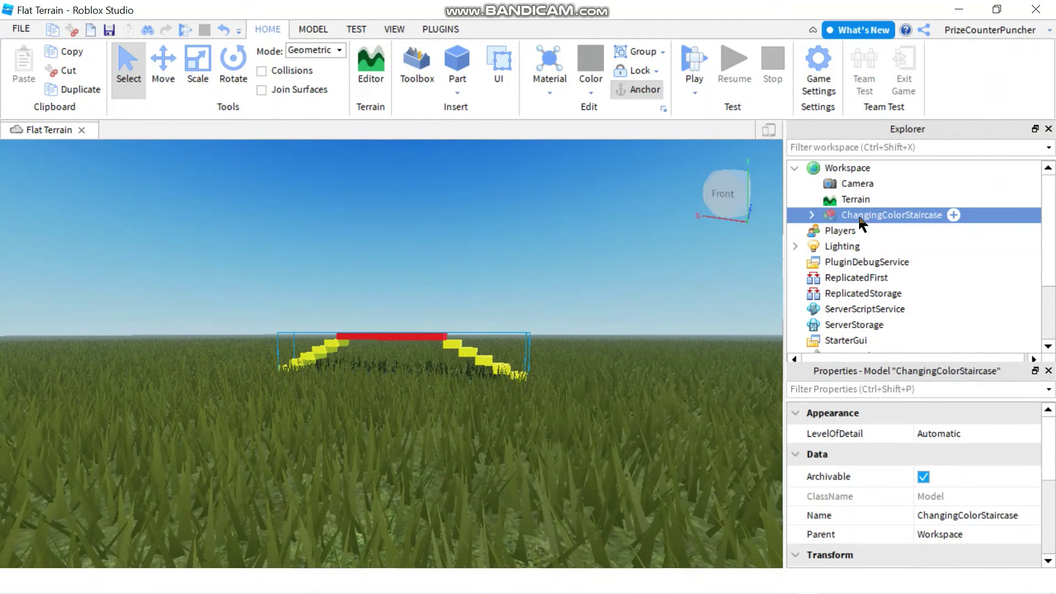
pyautogui.click(811, 215)
pyautogui.click(811, 214)
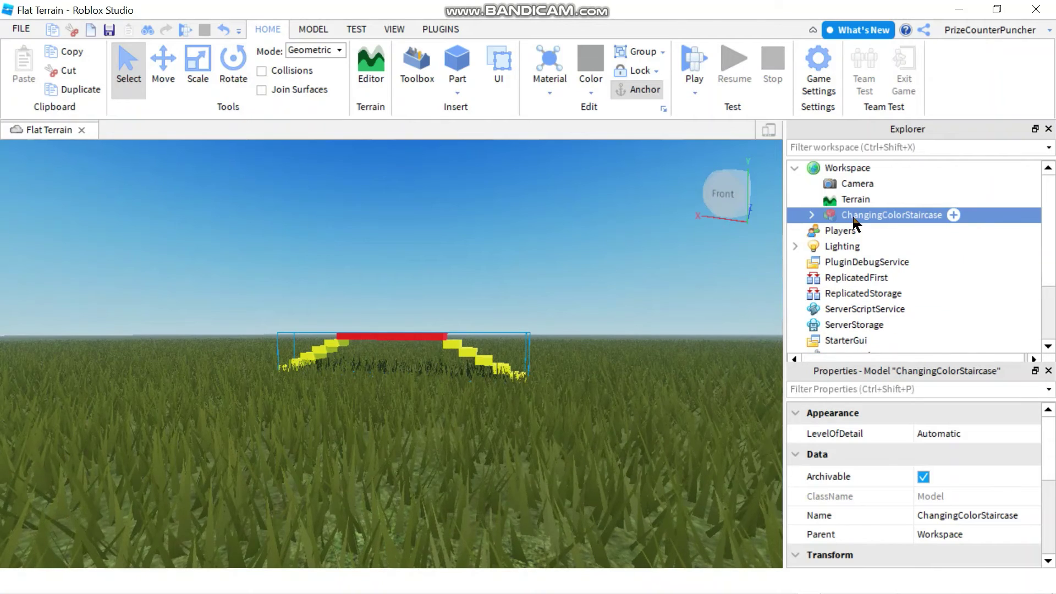
pyautogui.rightClick(852, 214)
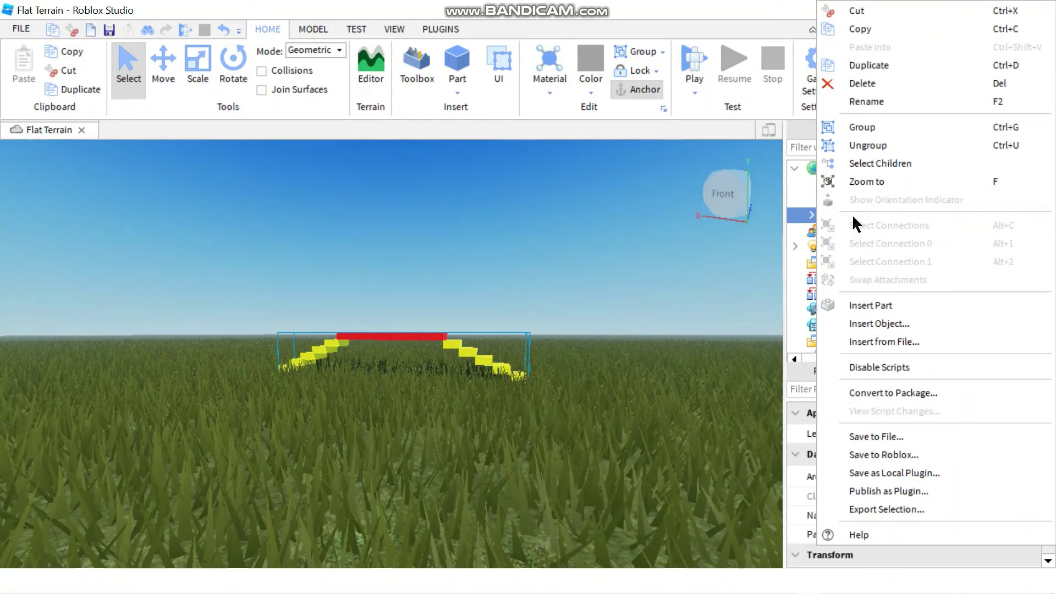
pyautogui.click(883, 143)
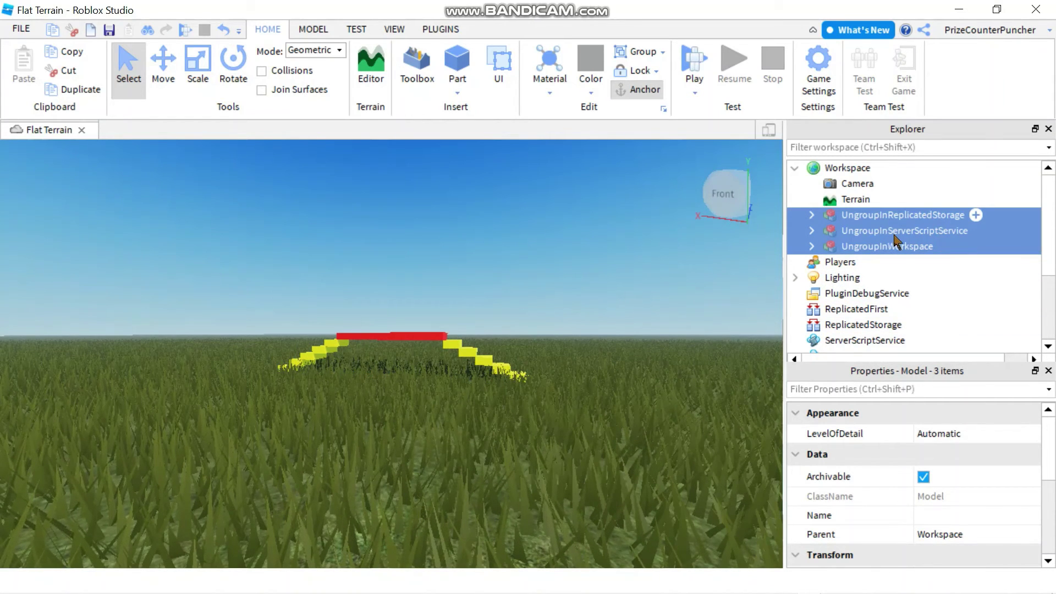
pyautogui.press('F2')
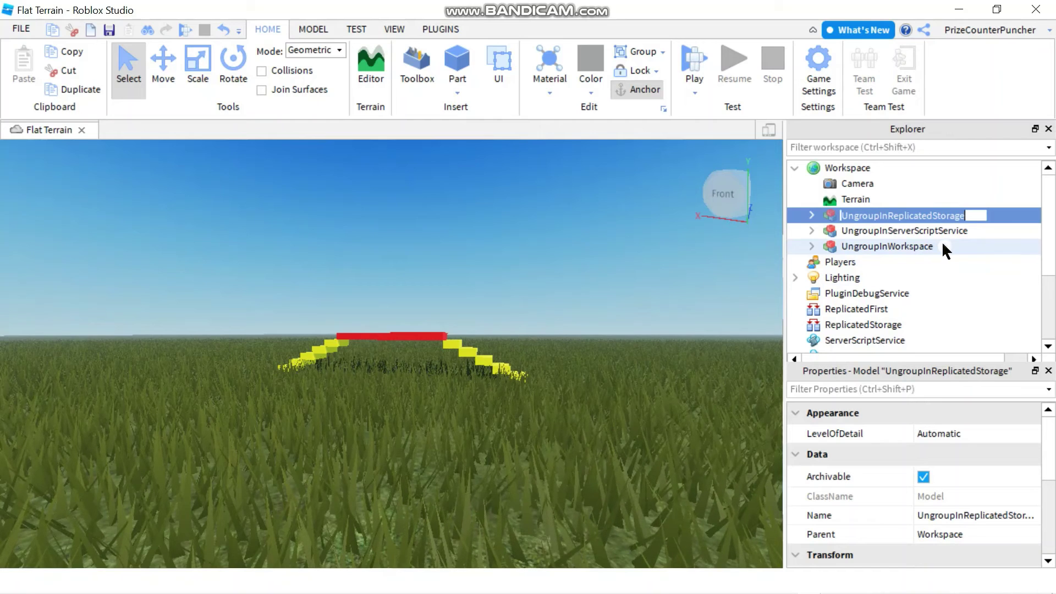
pyautogui.click(962, 245)
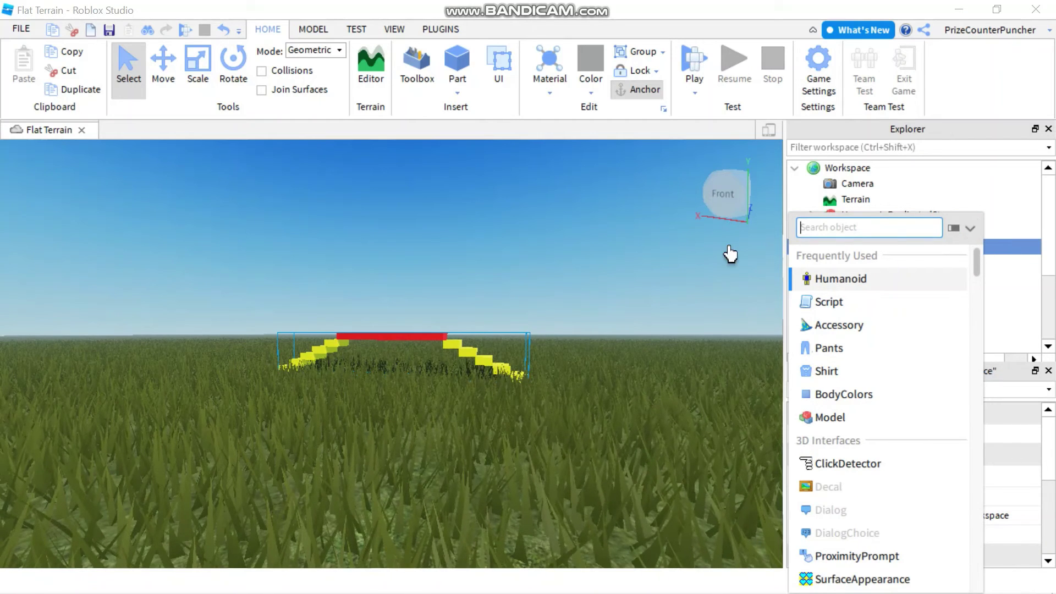
pyautogui.press('Escape')
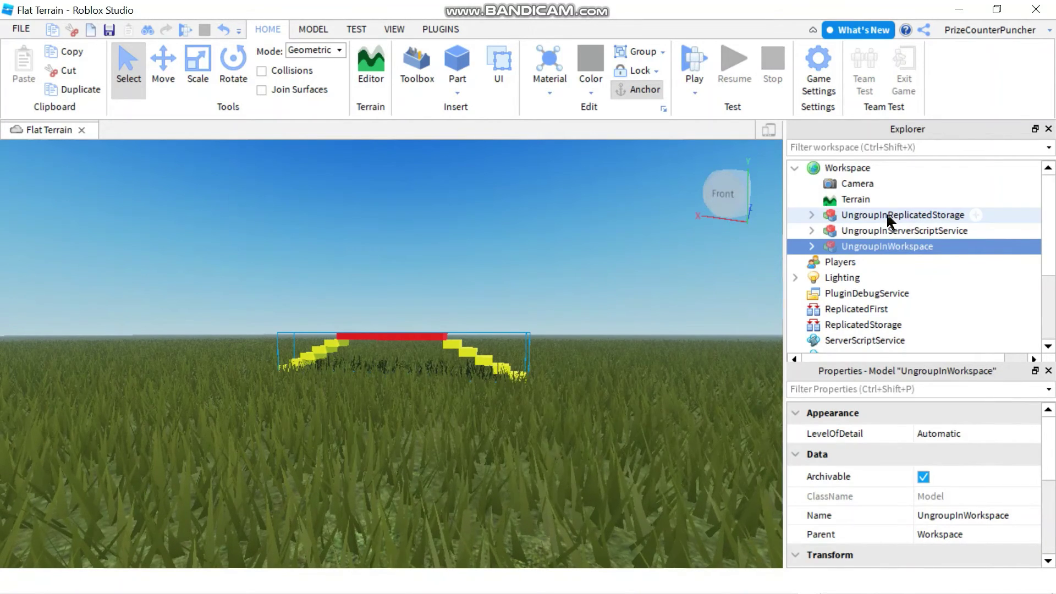
# Move the UngroupInReplicatedStorage model into ReplicatedStorage and ungroup it there
pyautogui.moveTo(886, 213); pyautogui.dragTo(874, 328)
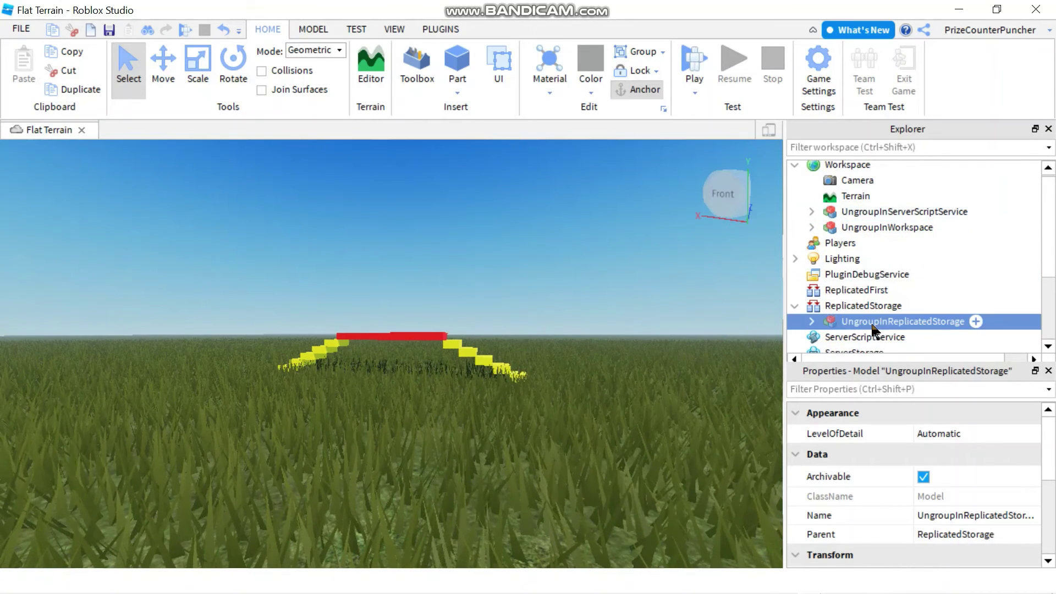
pyautogui.rightClick(900, 325)
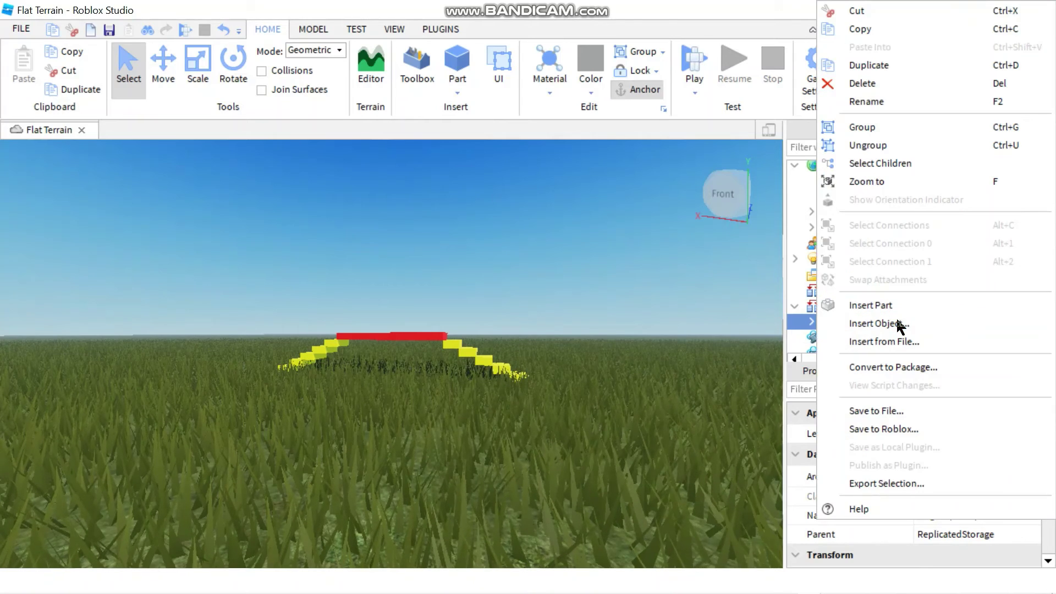
pyautogui.click(907, 181)
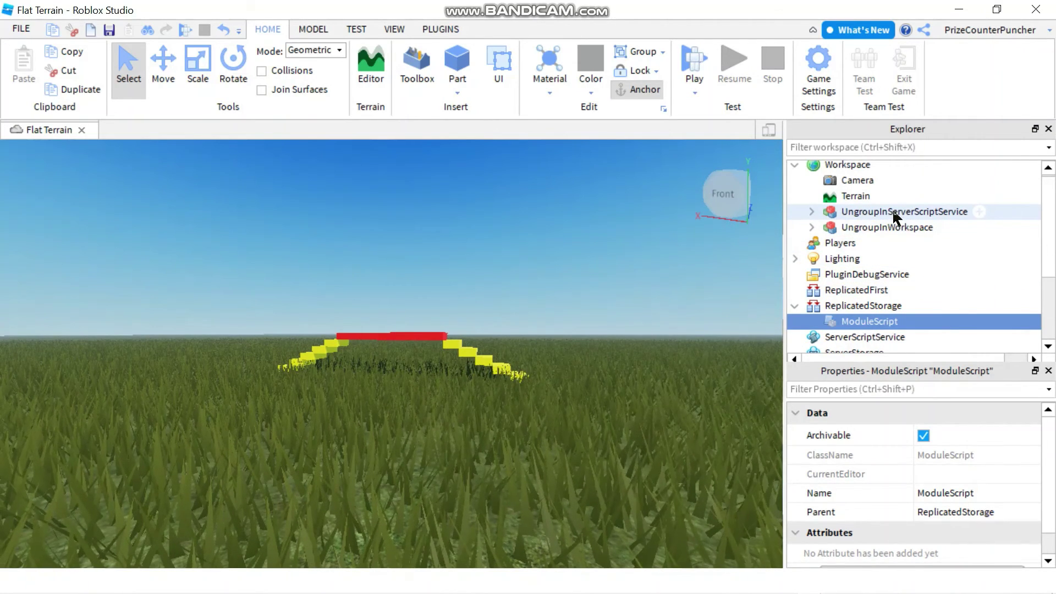
# Move the UngroupInServerScriptService model into ServerScriptService and ungroup it there
pyautogui.moveTo(898, 215); pyautogui.dragTo(873, 324)
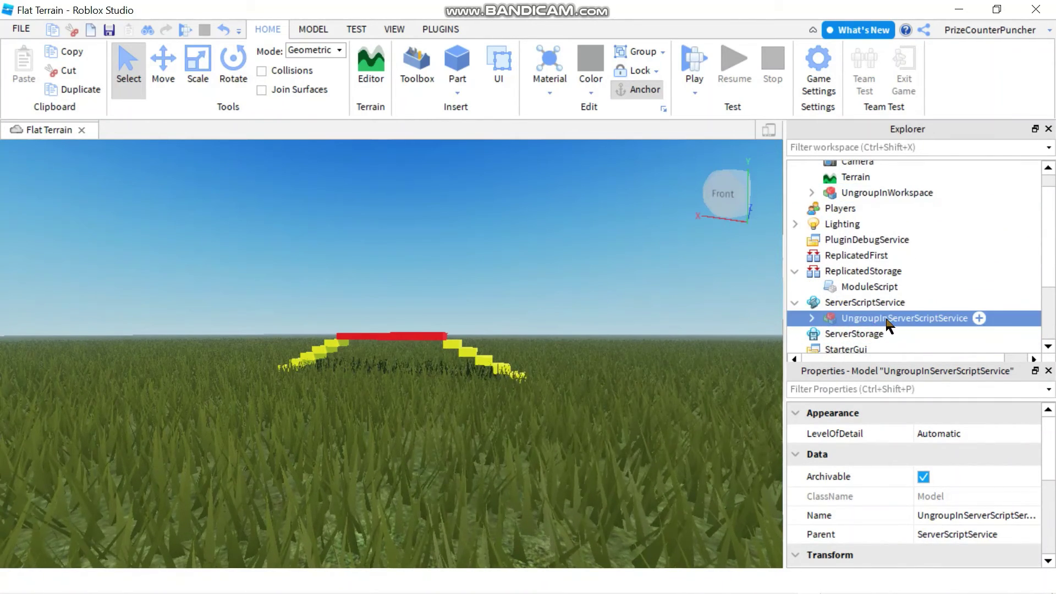
pyautogui.rightClick(885, 324)
pyautogui.click(884, 144)
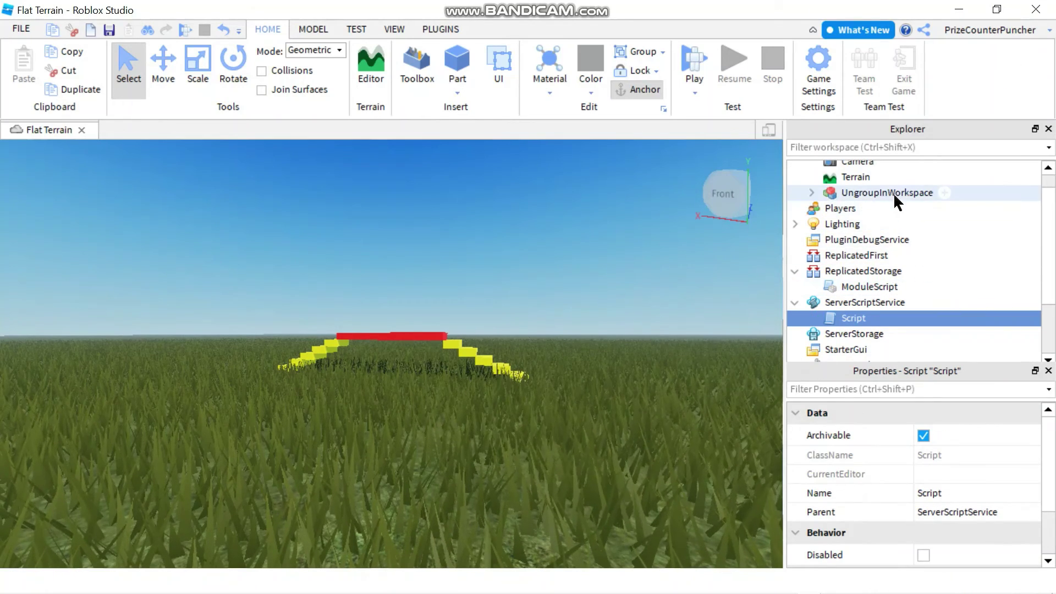
pyautogui.scroll(1, 896, 258)
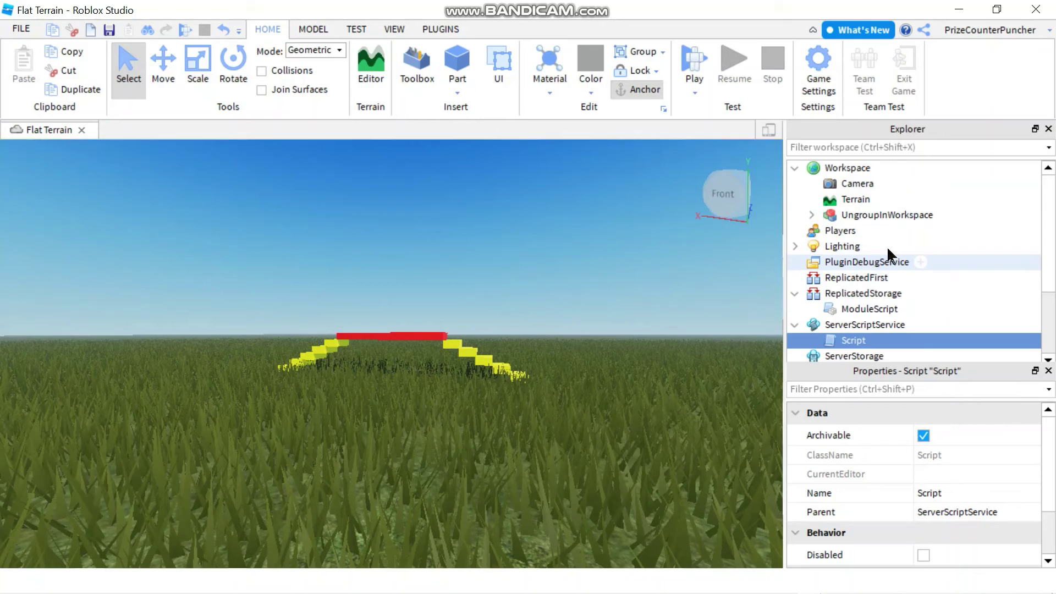
# Ungroup the UngroupInWorkspace model in Workspace into its staircases and platform
pyautogui.rightClick(864, 213)
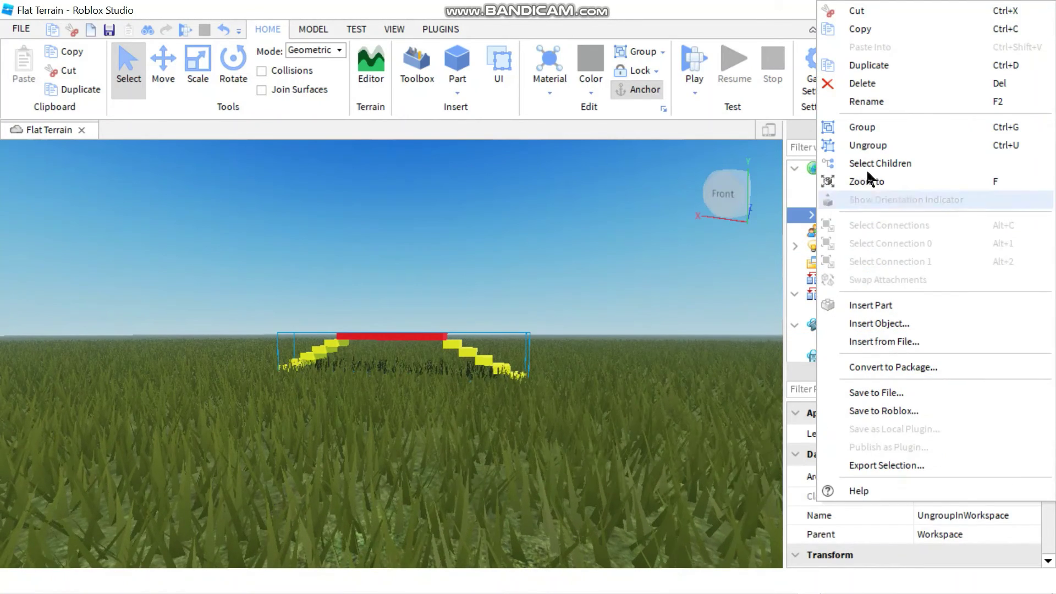
pyautogui.click(869, 145)
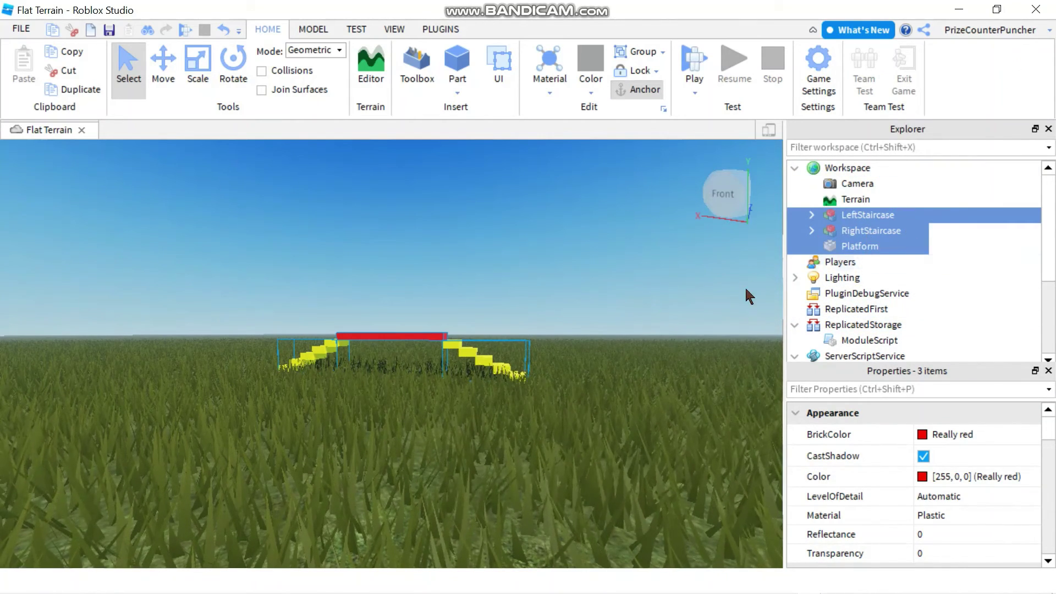
# Playtest the place and walk the avatar across the grass to the staircase to check its color changes
pyautogui.click(694, 65)
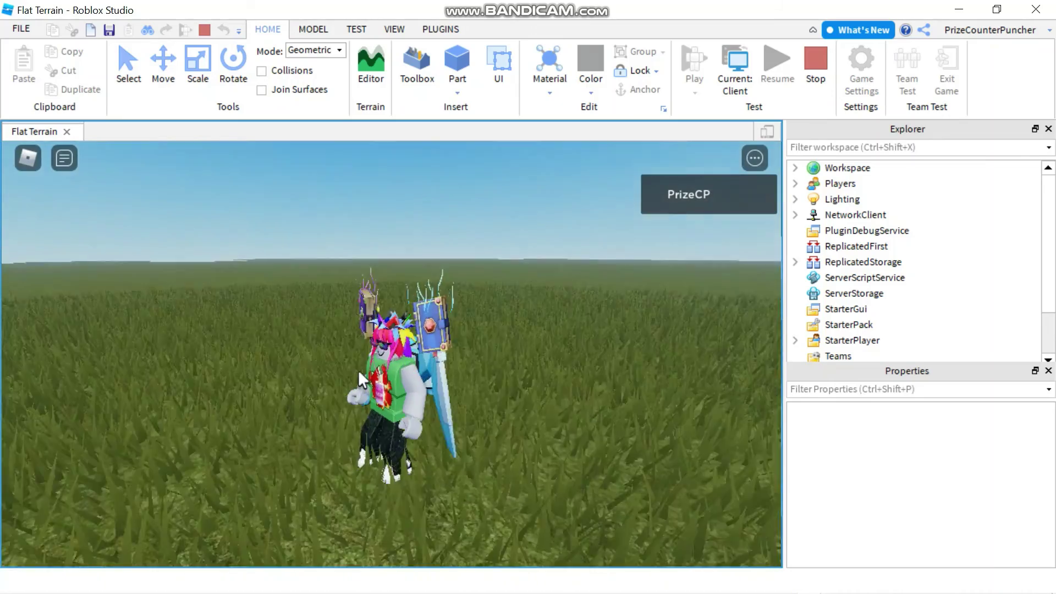
pyautogui.press('w')
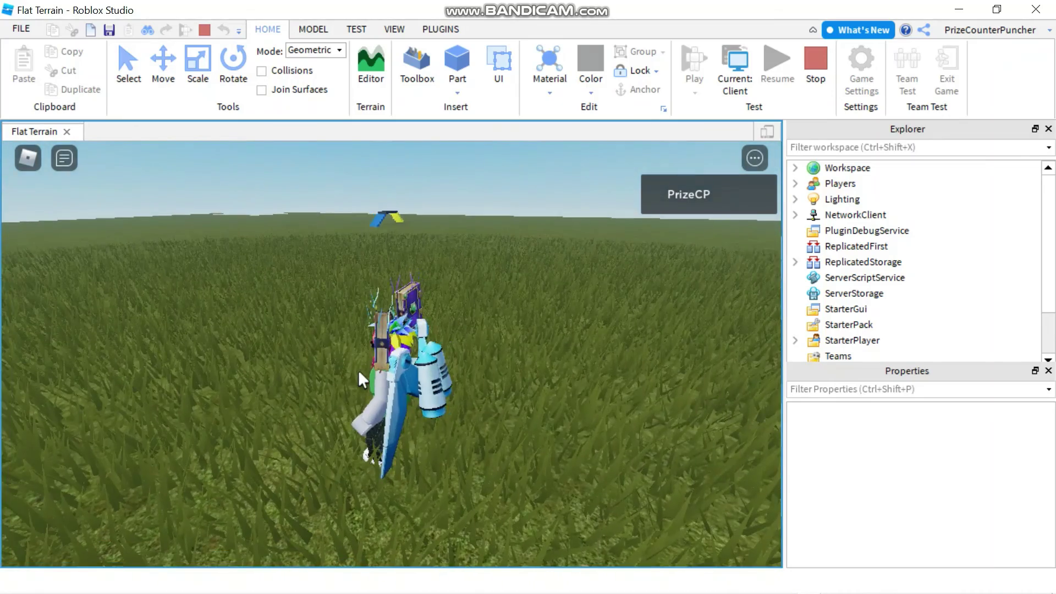
pyautogui.press('w')
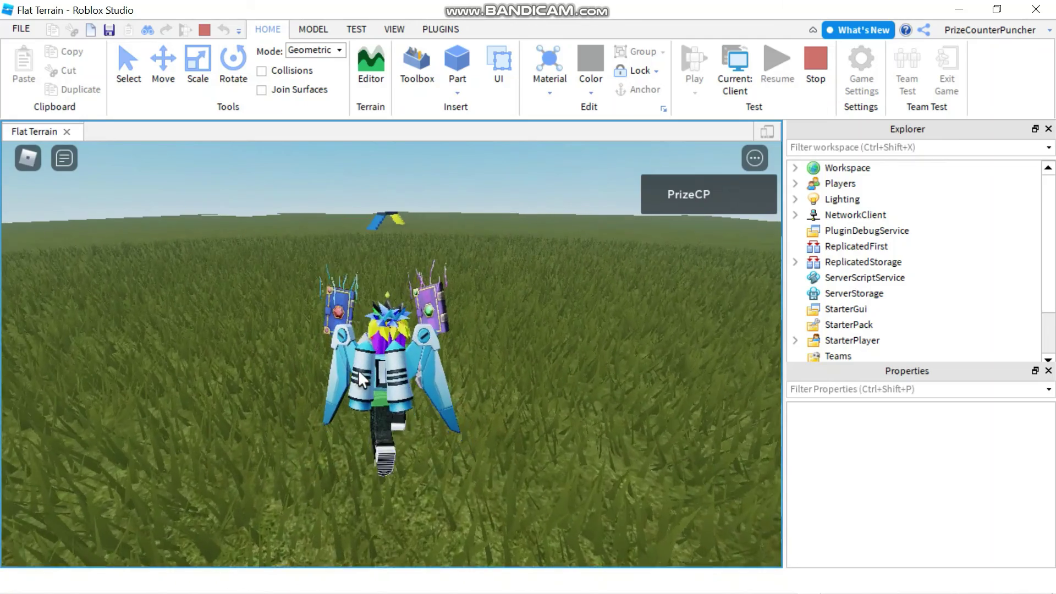
pyautogui.press('w')
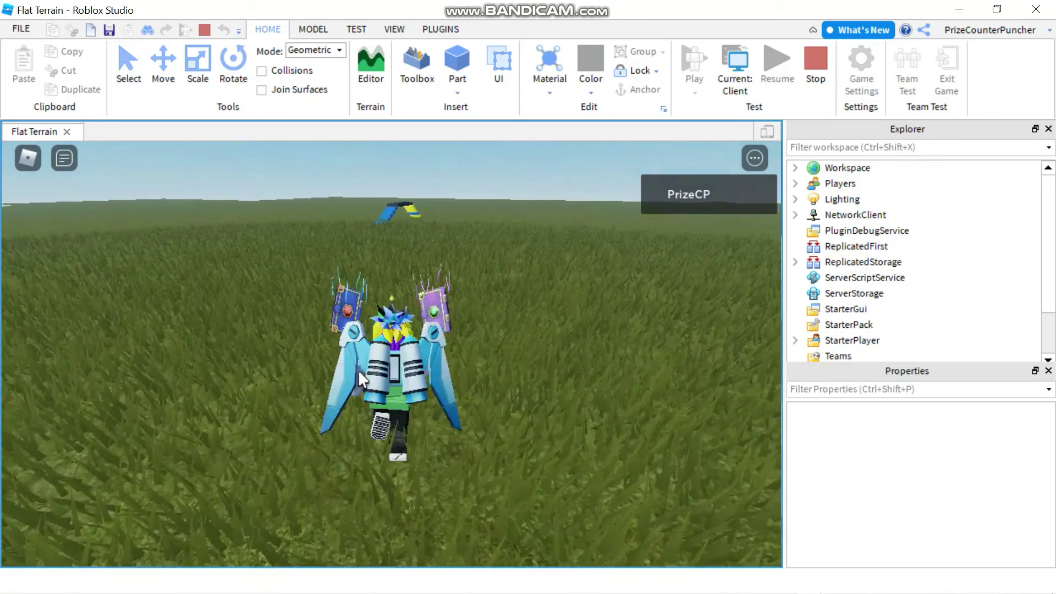
pyautogui.press('w')
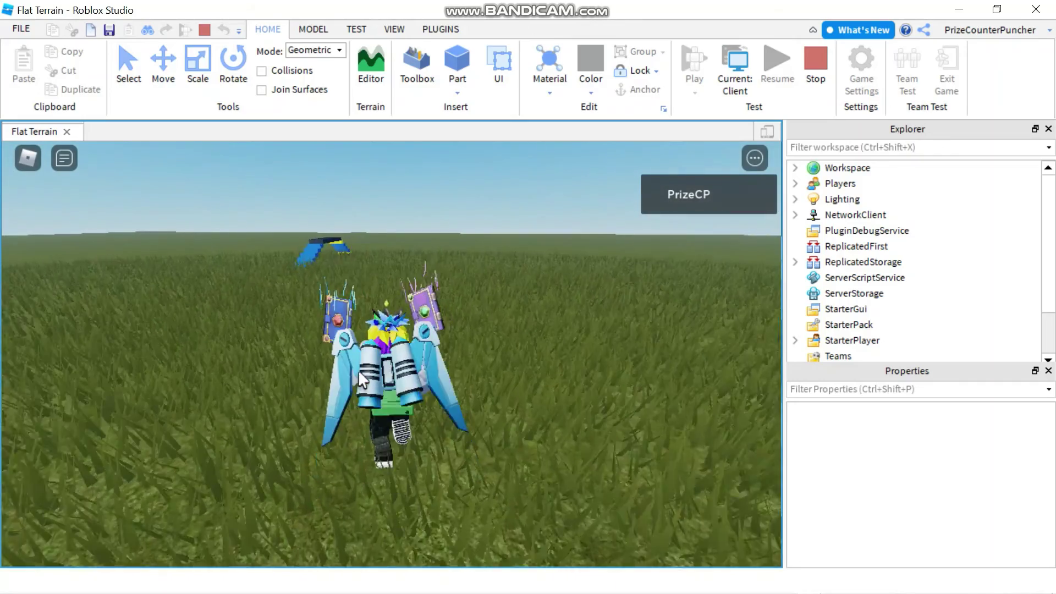
pyautogui.press('w')
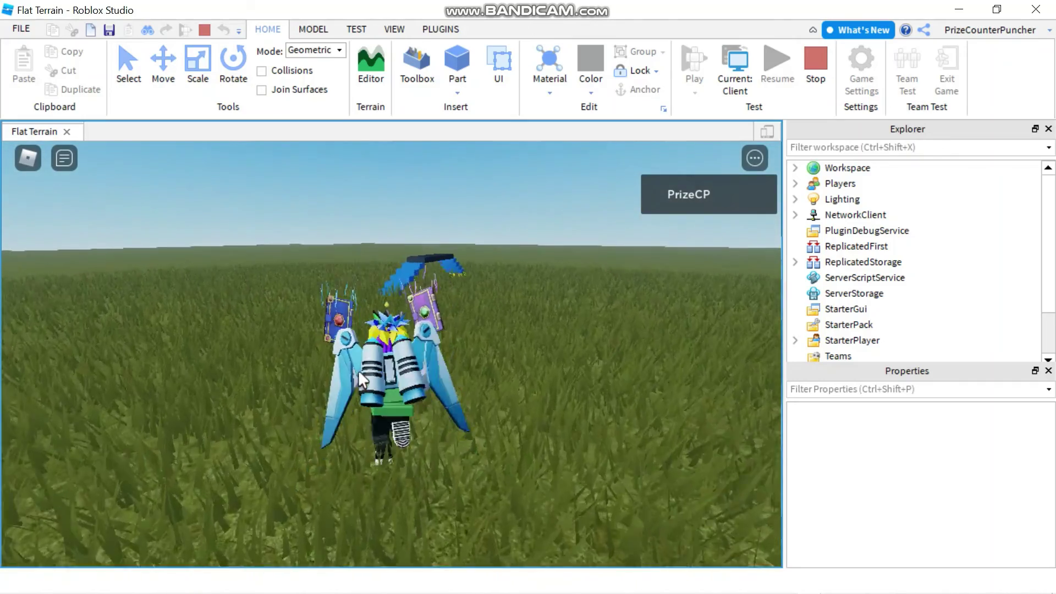
pyautogui.press('w')
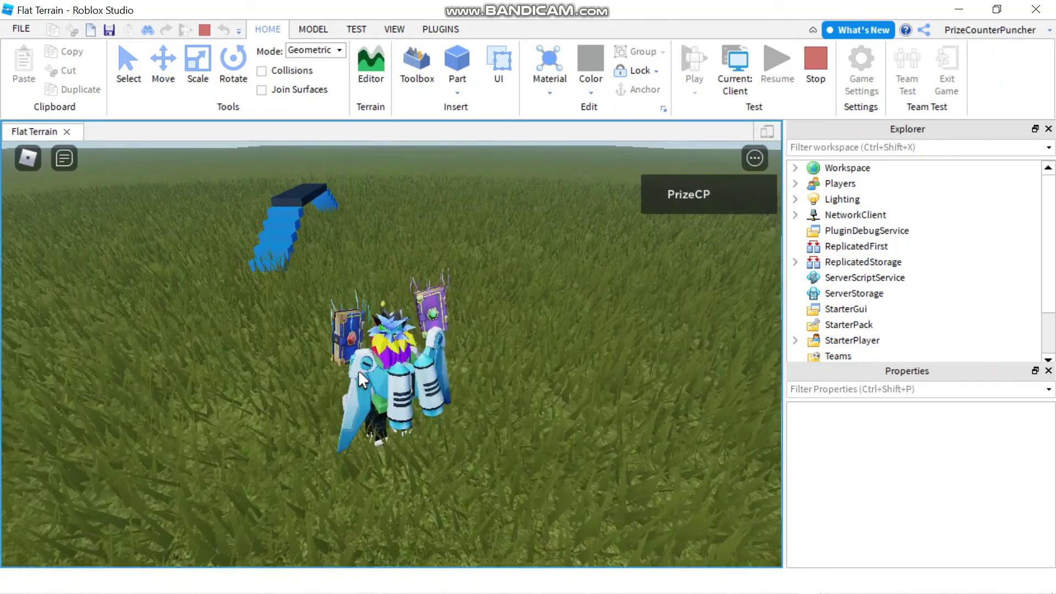
pyautogui.press('w')
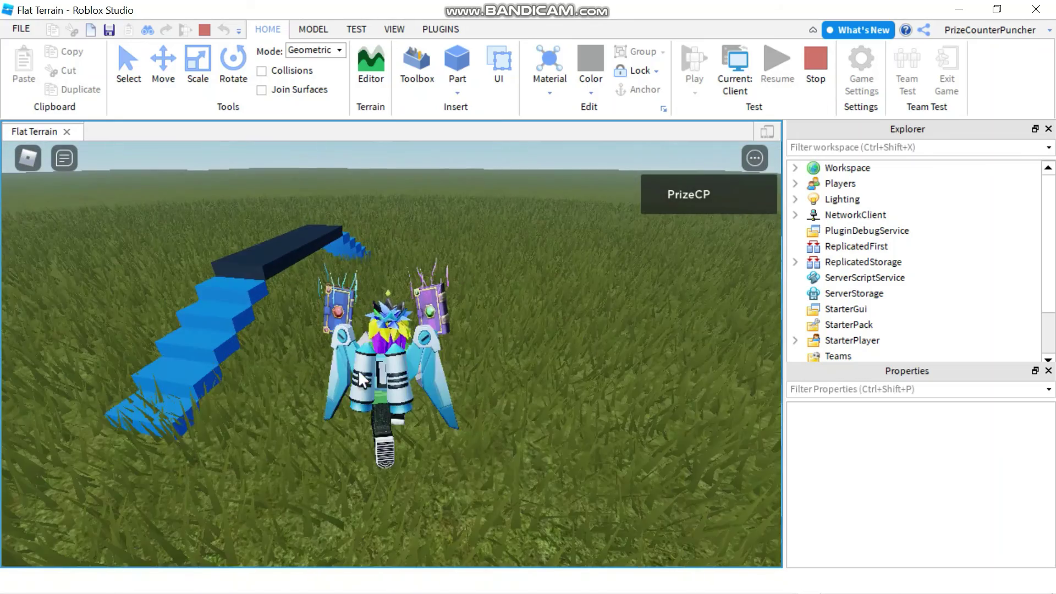
pyautogui.press('w')
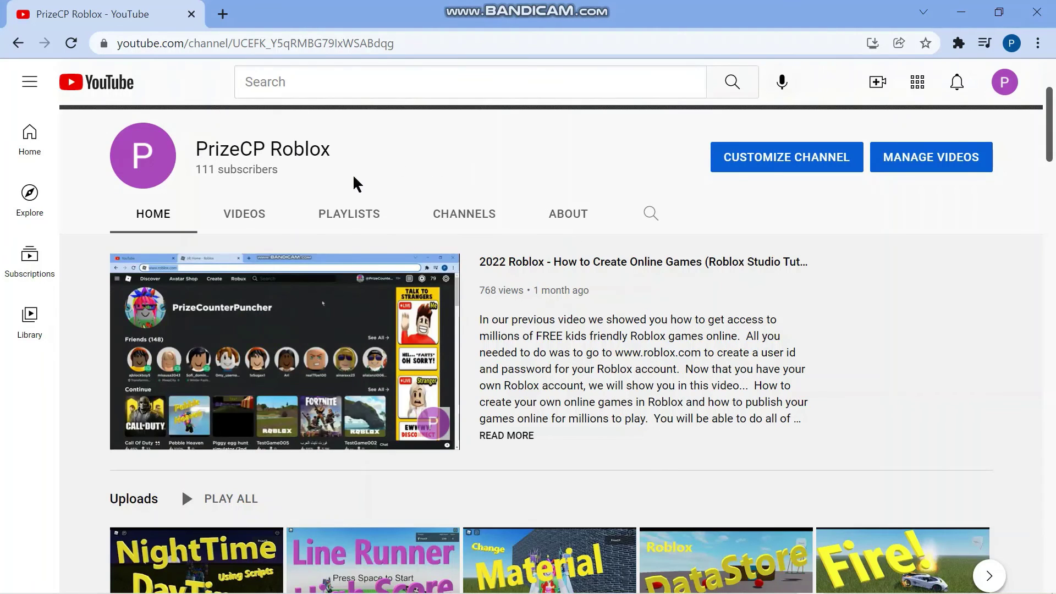
# On the PrizeCP Roblox channel on YouTube, find the PrizeCP Roblox Extreme Short Series playlist and play it
pyautogui.click(349, 215)
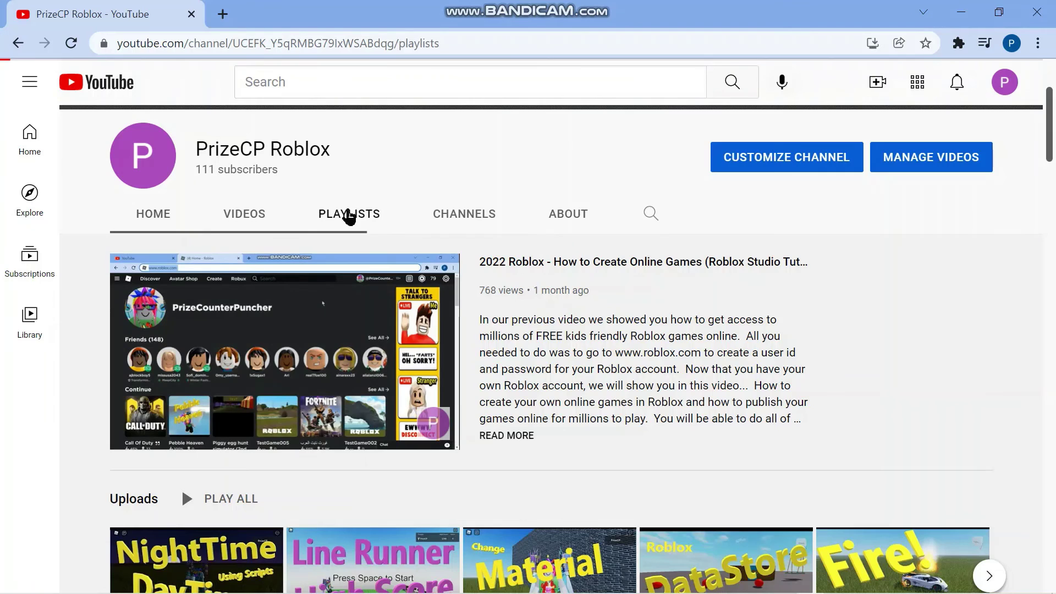
pyautogui.scroll(-4, 687, 297)
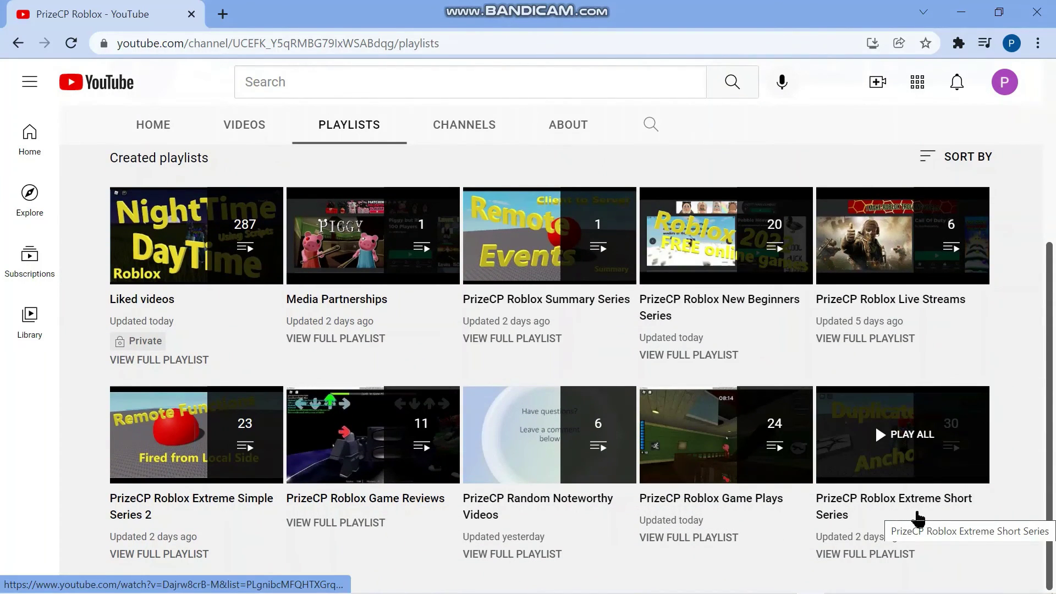
pyautogui.click(898, 448)
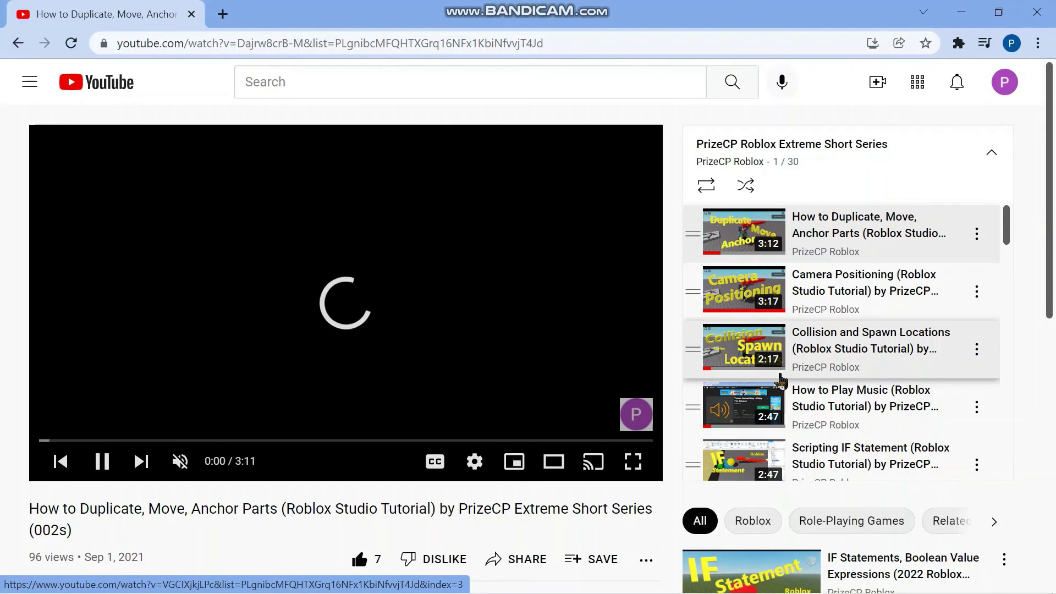